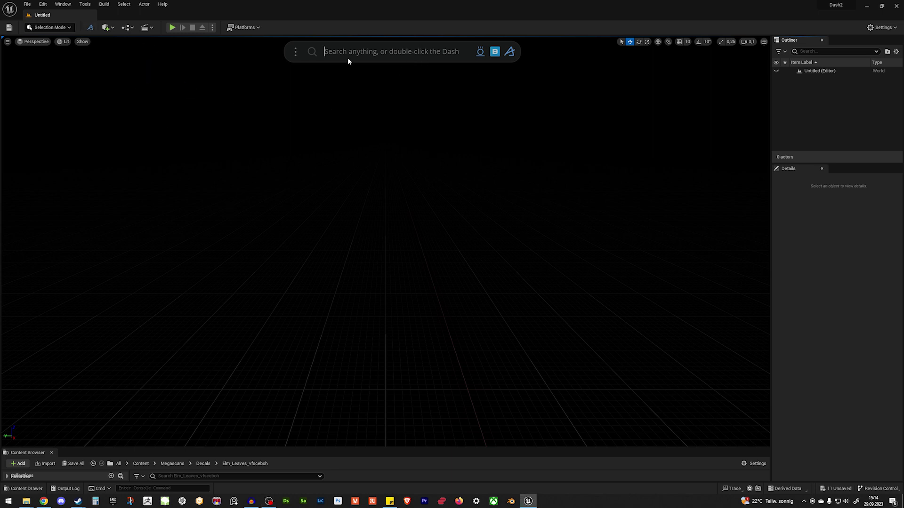
# Create a box primitive through the Dash search and delete it again
pyautogui.click(296, 55)
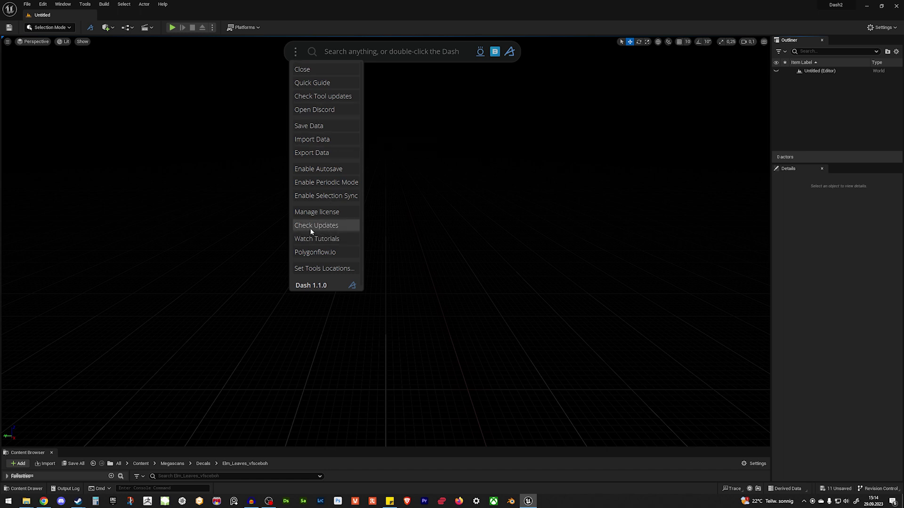
pyautogui.click(420, 55)
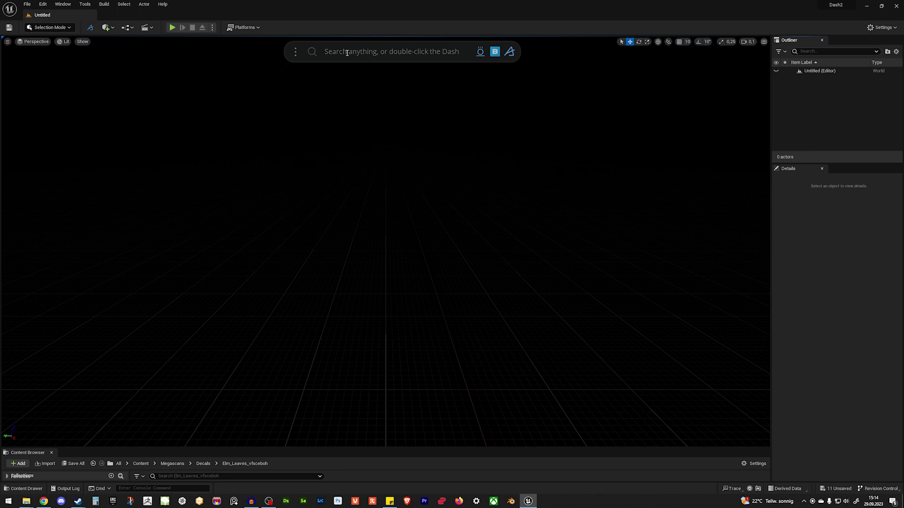
pyautogui.write('box')
pyautogui.press('Return')
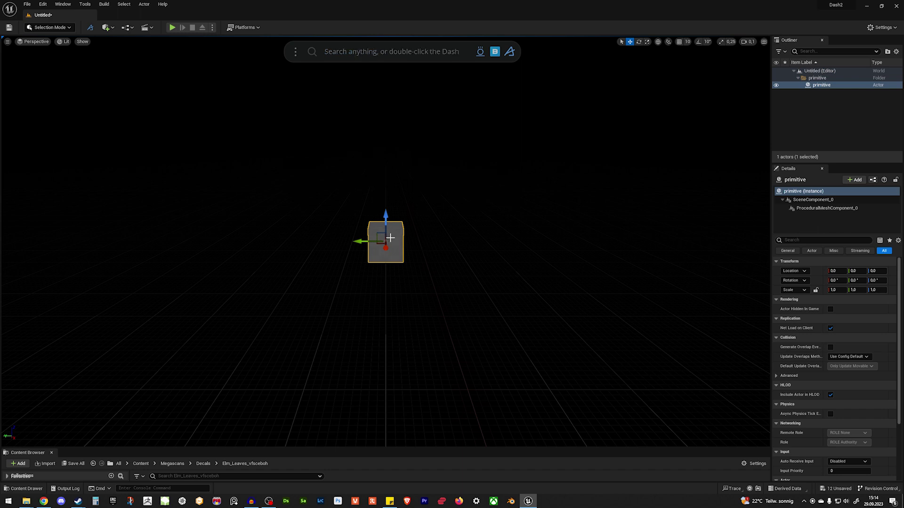
pyautogui.press('Delete')
# Examine Dash's physics tools, its Content Library and the local Megascans assets in Quixel Bridge
pyautogui.click(480, 53)
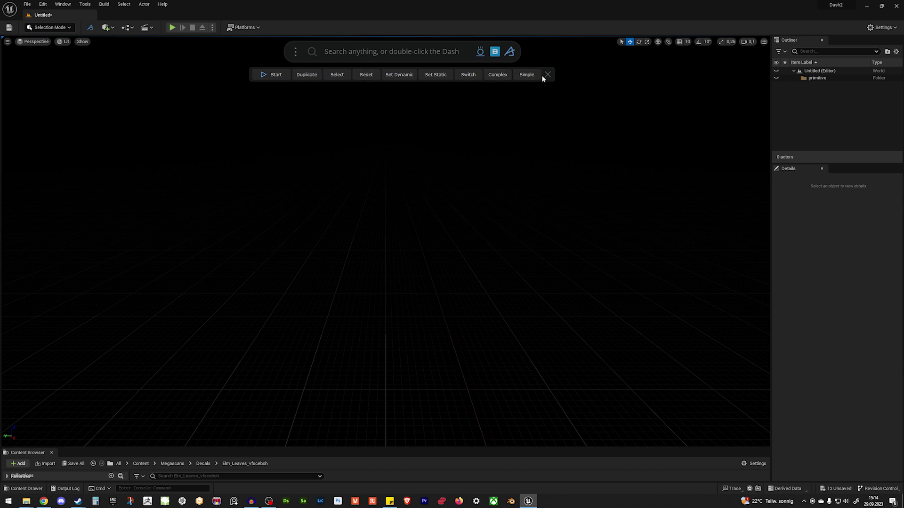
pyautogui.click(496, 53)
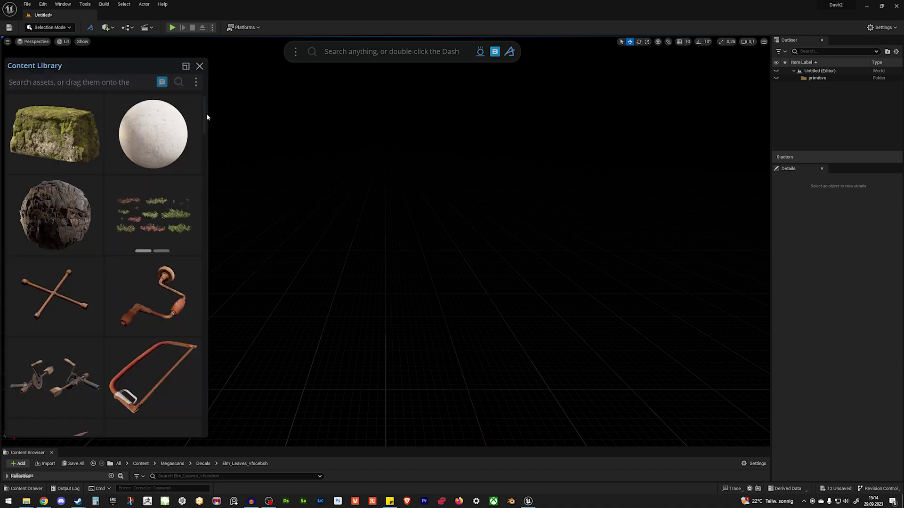
pyautogui.moveTo(204, 113); pyautogui.dragTo(188, 93)
pyautogui.click(162, 82)
pyautogui.click(233, 177)
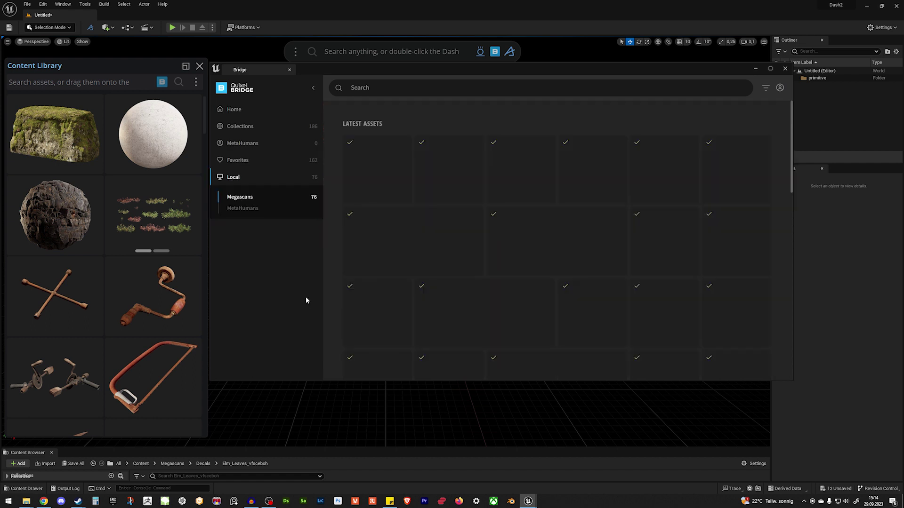
pyautogui.scroll(-3, 531, 225)
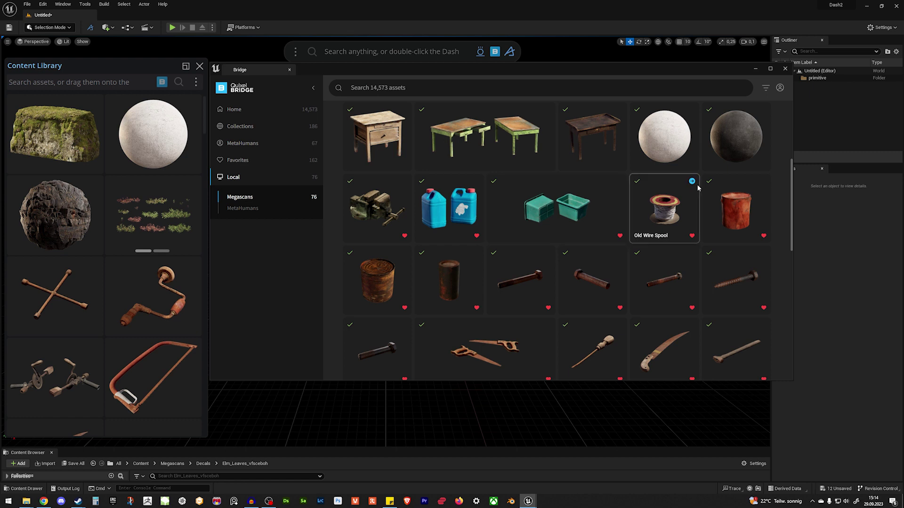
pyautogui.click(785, 69)
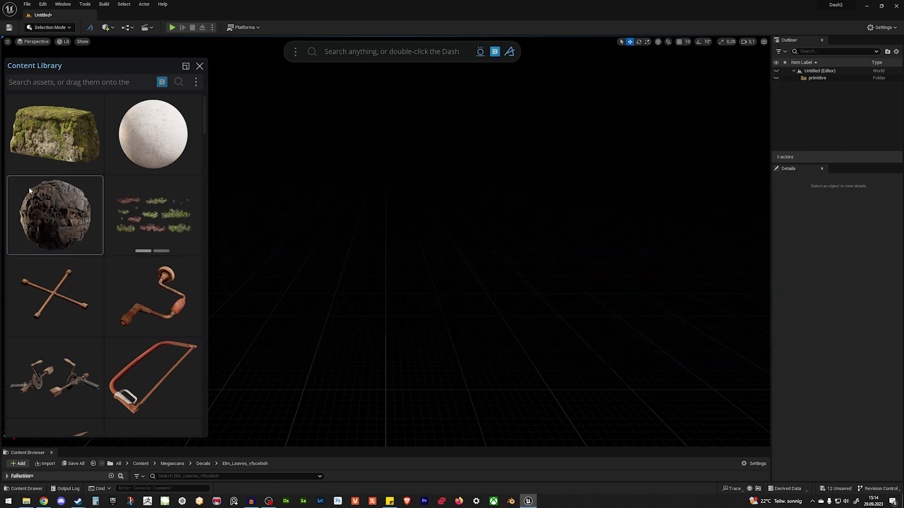
pyautogui.click(199, 65)
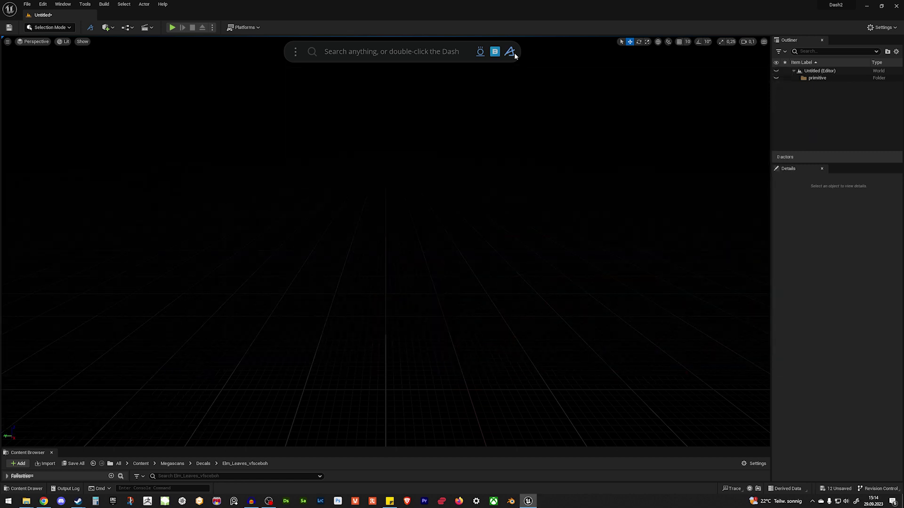
# Look through Dash's list of available tools and their descriptions, from Surface Scatter to Volumetric Remesh
pyautogui.click(509, 52)
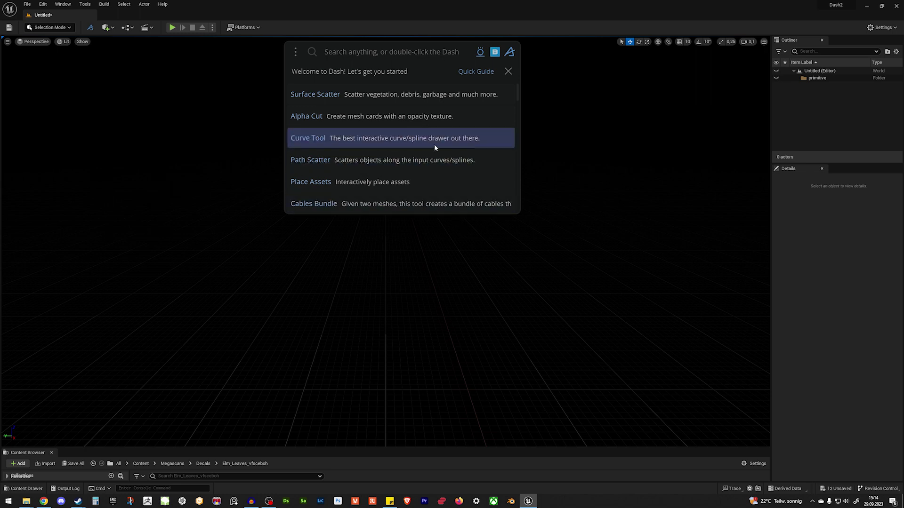
pyautogui.scroll(-2, 437, 140)
pyautogui.scroll(-12, 437, 141)
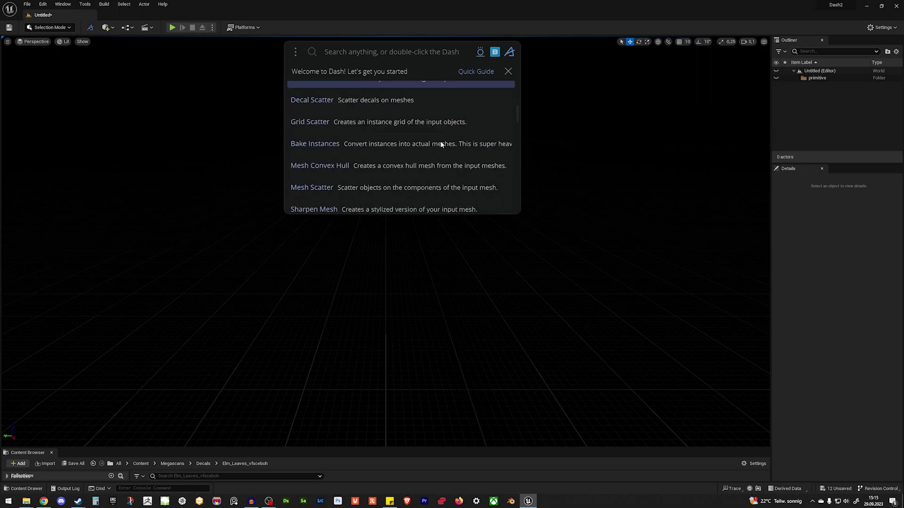
pyautogui.scroll(2, 441, 144)
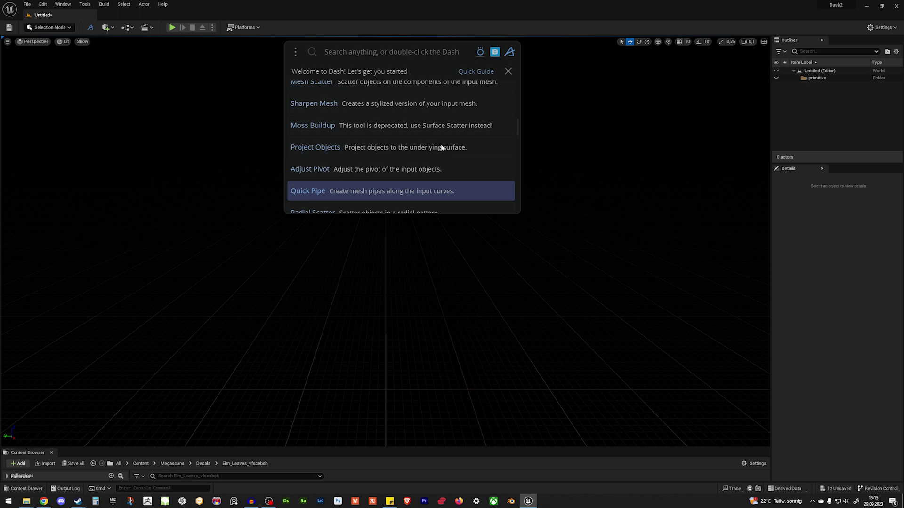
pyautogui.scroll(-2, 429, 155)
pyautogui.scroll(1, 377, 155)
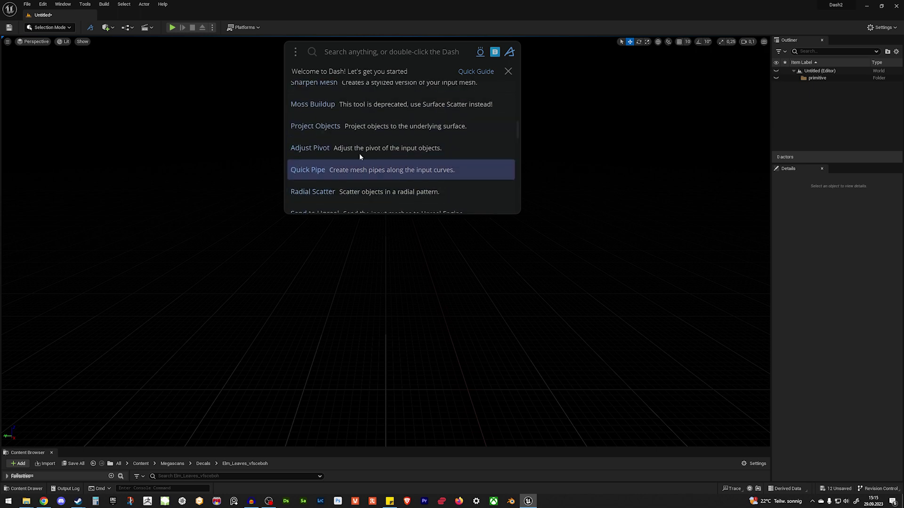
pyautogui.scroll(-1, 383, 136)
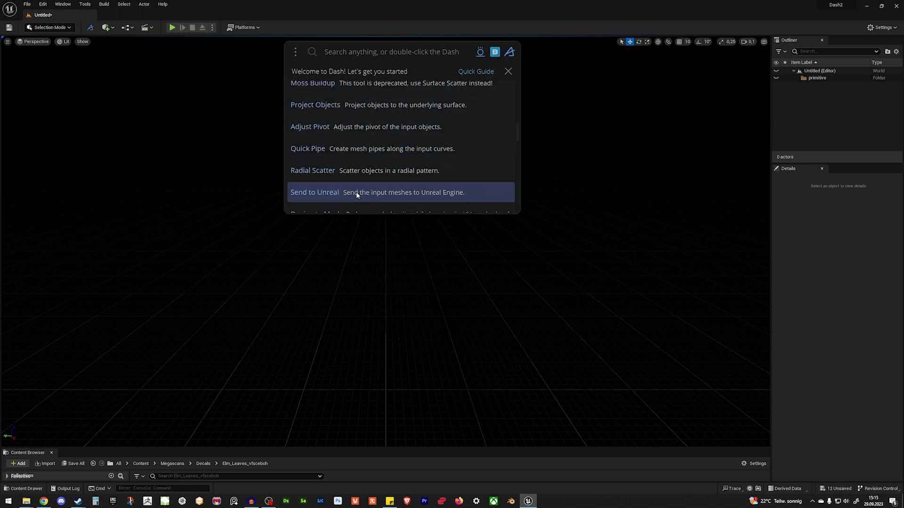
pyautogui.scroll(-1, 356, 188)
pyautogui.scroll(-3, 384, 165)
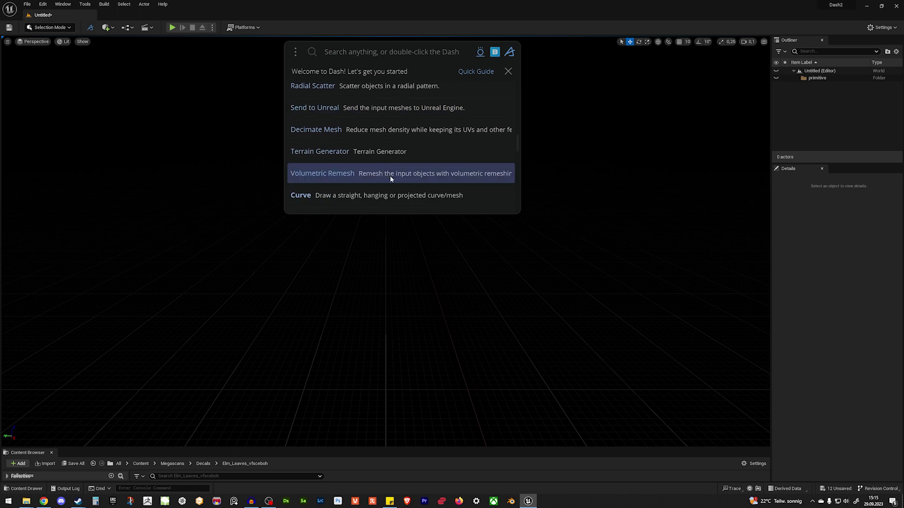
pyautogui.scroll(8, 438, 155)
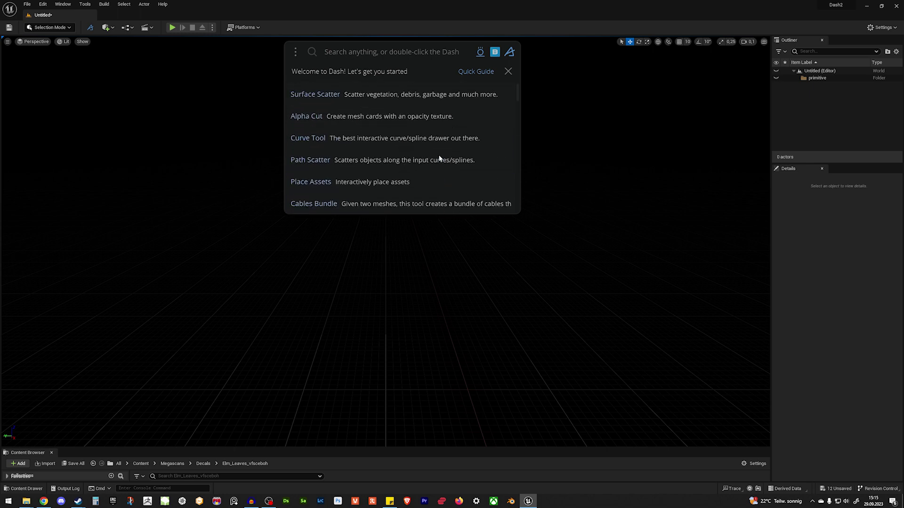
pyautogui.click(512, 54)
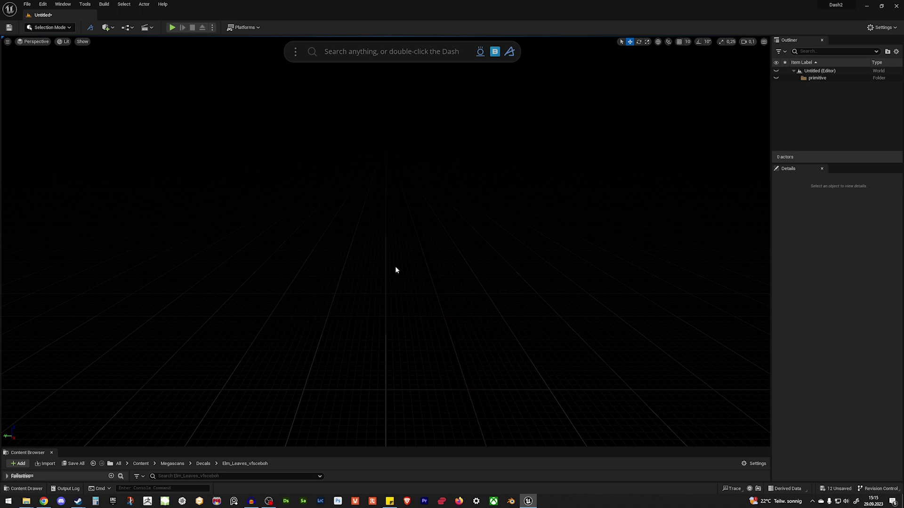
# Add the Ultra_Dynamic_Sky blueprint from the UltraDynamicSky Blueprints folder to the empty level
pyautogui.moveTo(395, 266); pyautogui.dragTo(399, 288, button='right')
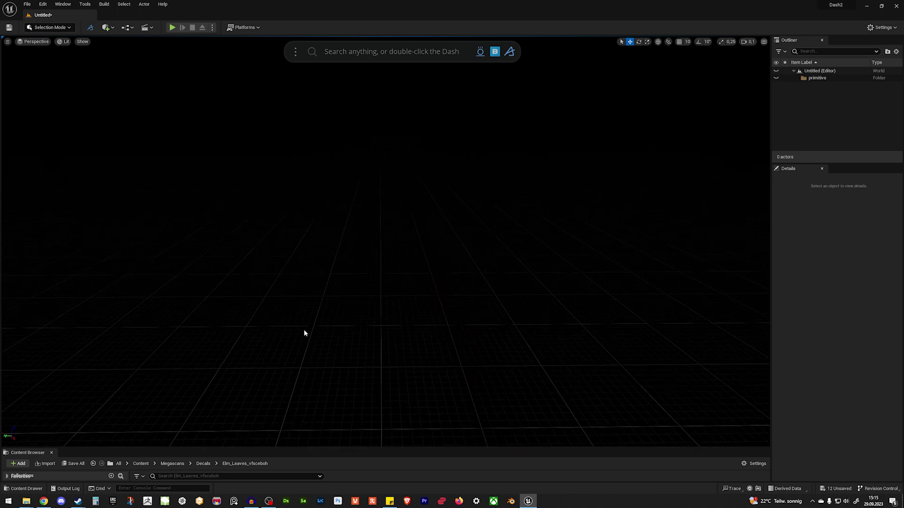
pyautogui.hotkey('ctrl', 'space')
pyautogui.click(601, 450)
pyautogui.moveTo(585, 372); pyautogui.dragTo(626, 152)
# Add the Ultra_Dynamic_Weather blueprint with the Partly_Cloudy weather preset and move it beside the sky actor
pyautogui.hotkey('ctrl', 'space')
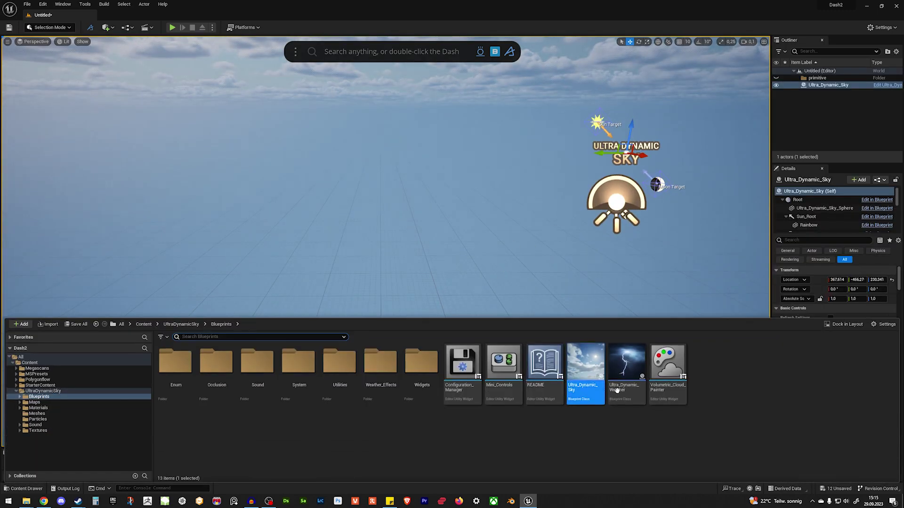
pyautogui.moveTo(616, 390); pyautogui.dragTo(501, 221)
pyautogui.click(865, 318)
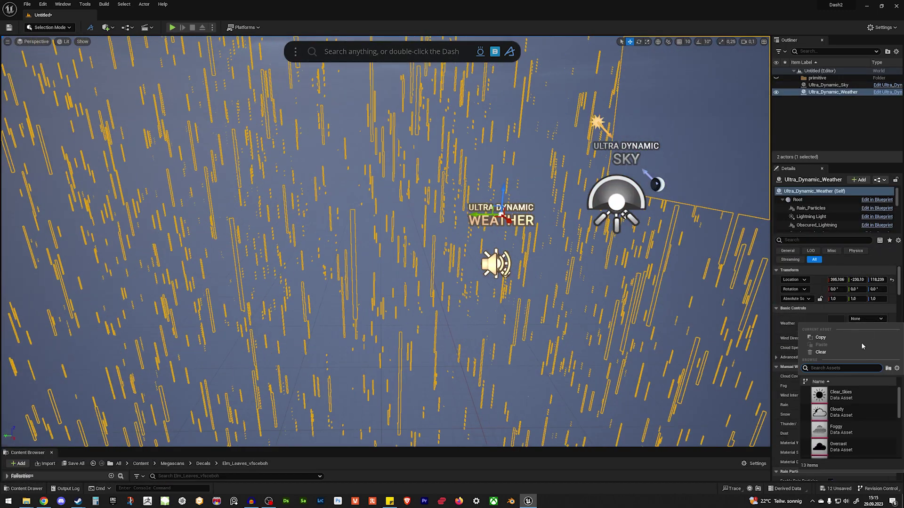
pyautogui.scroll(-1, 864, 417)
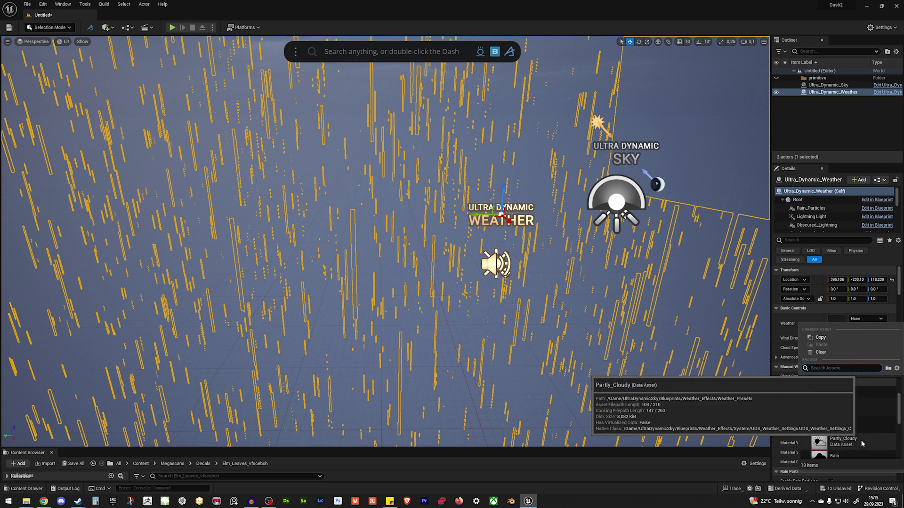
pyautogui.click(861, 439)
pyautogui.moveTo(502, 215); pyautogui.dragTo(658, 152)
# Create a plane primitive through the Dash search and frame it in the viewport
pyautogui.moveTo(432, 251); pyautogui.dragTo(437, 229, button='right')
pyautogui.scroll(3, 432, 251)
pyautogui.press('w')
pyautogui.press('s')
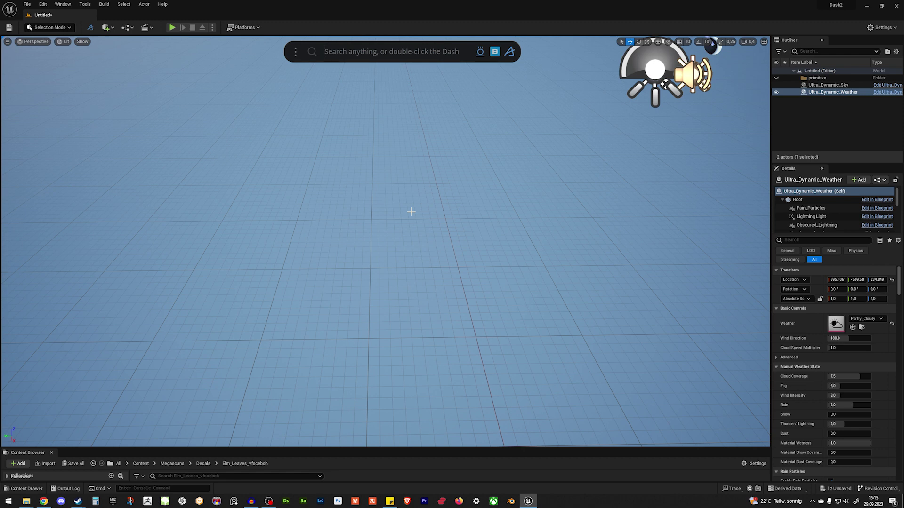
pyautogui.press('Tab')
pyautogui.write('plane')
pyautogui.press('Return')
pyautogui.press('f')
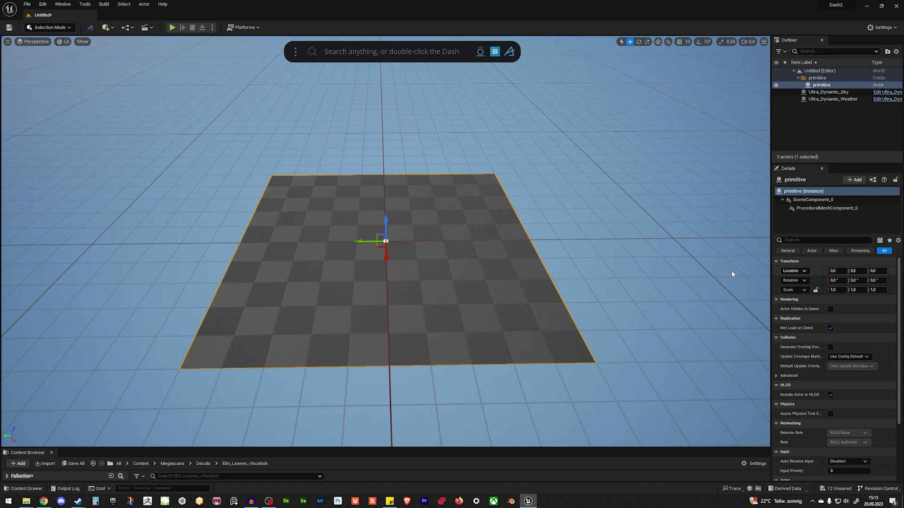
# Set the plane's scale to 5 in X and Y
pyautogui.click(834, 290)
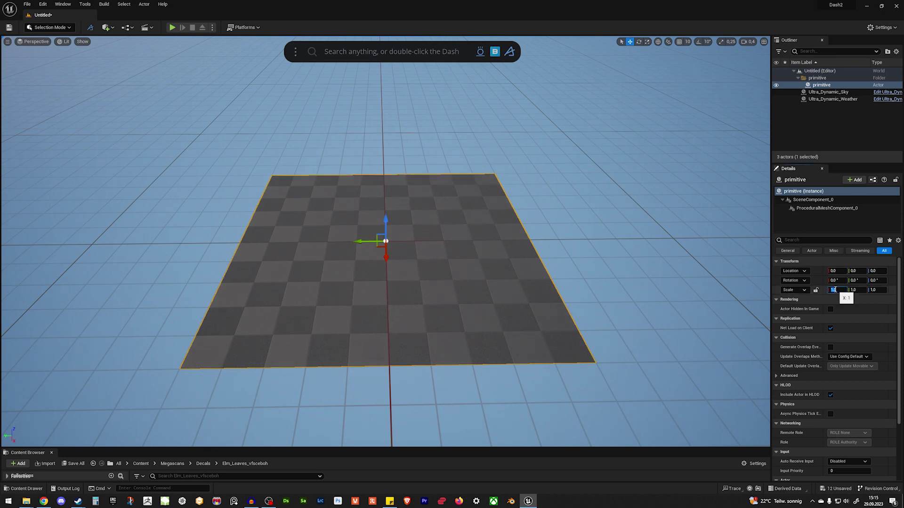
pyautogui.write('5')
pyautogui.press('Tab')
pyautogui.write('5')
pyautogui.press('Return')
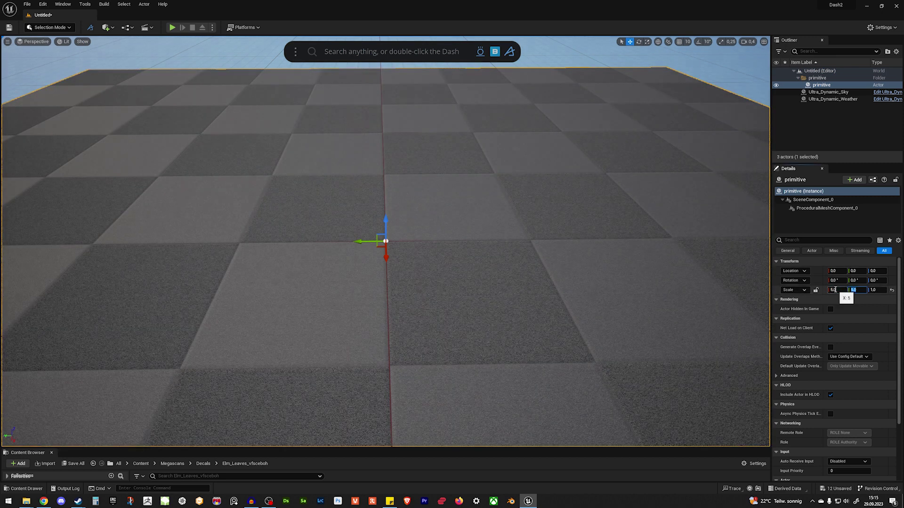
# Search the Dash Content Library for "ground" and apply the dark cobblestone surface to the plane
pyautogui.scroll(-10, 466, 261)
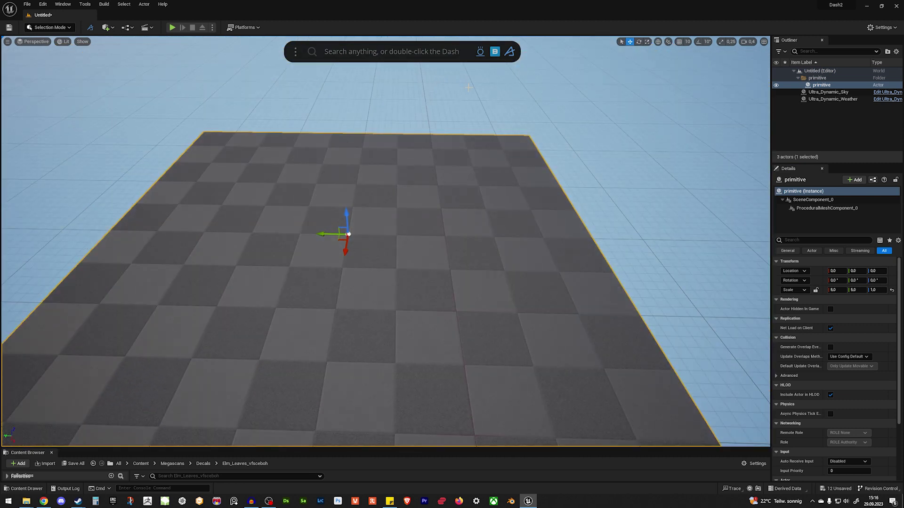
pyautogui.click(495, 51)
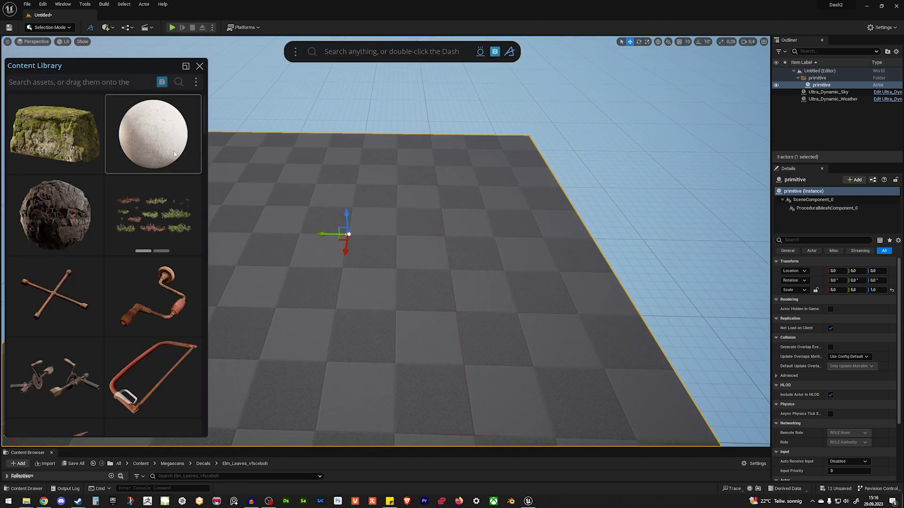
pyautogui.click(79, 82)
pyautogui.write('gr')
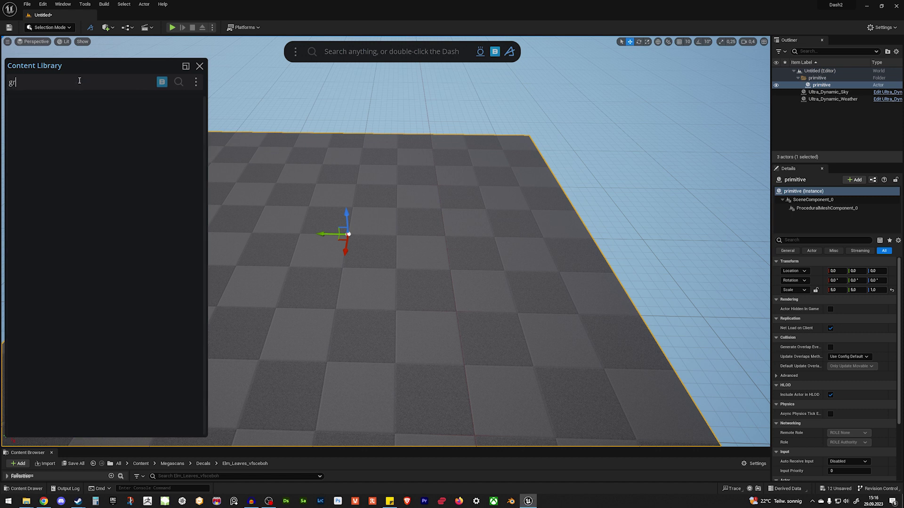
pyautogui.write('ound')
pyautogui.scroll(-10, 140, 227)
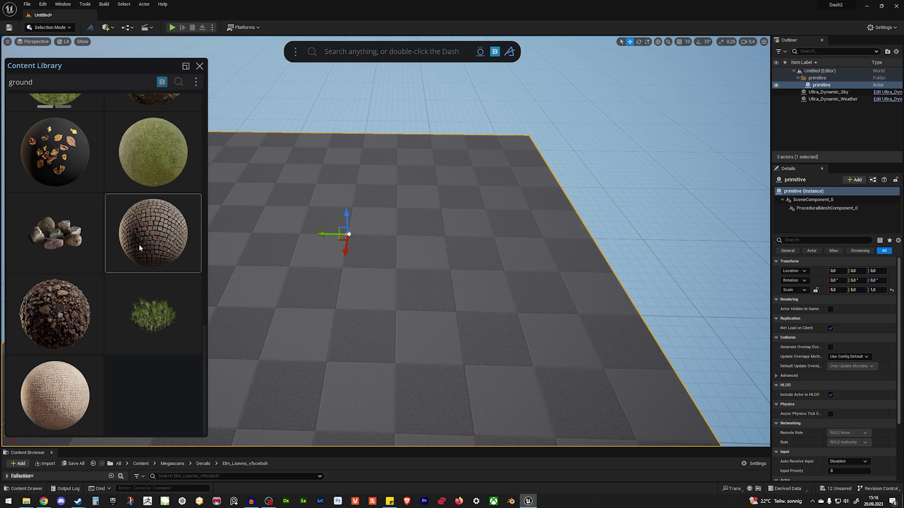
pyautogui.moveTo(139, 244); pyautogui.dragTo(352, 287)
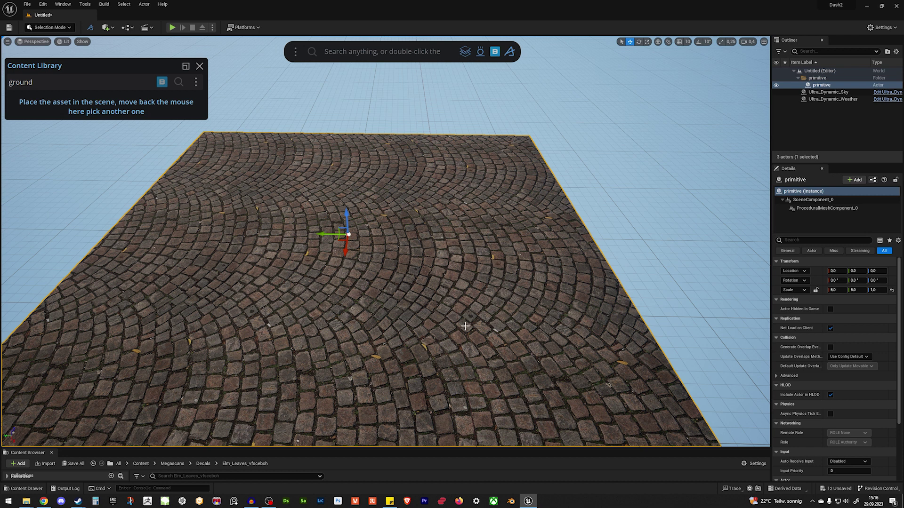
# Try a lower roughness on the plane's cobblestone material, restore it, and slightly increase the normal strength
pyautogui.click(465, 52)
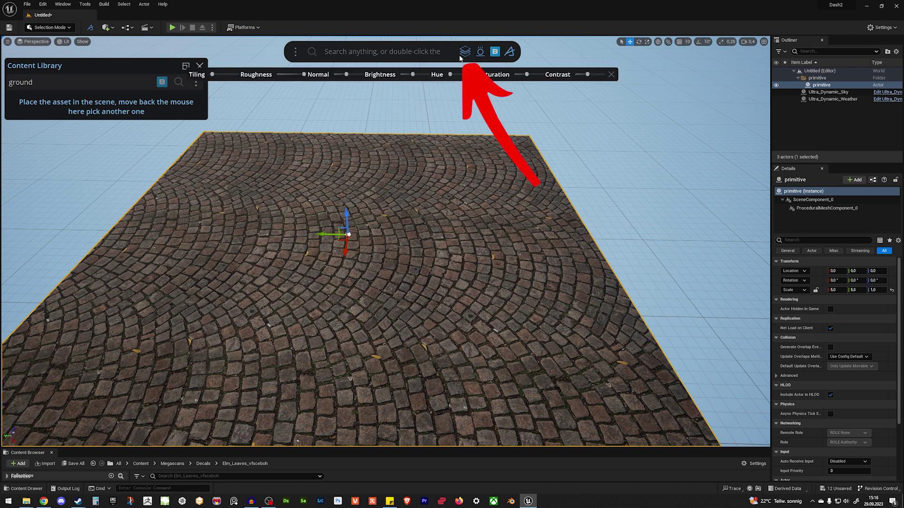
pyautogui.click(200, 66)
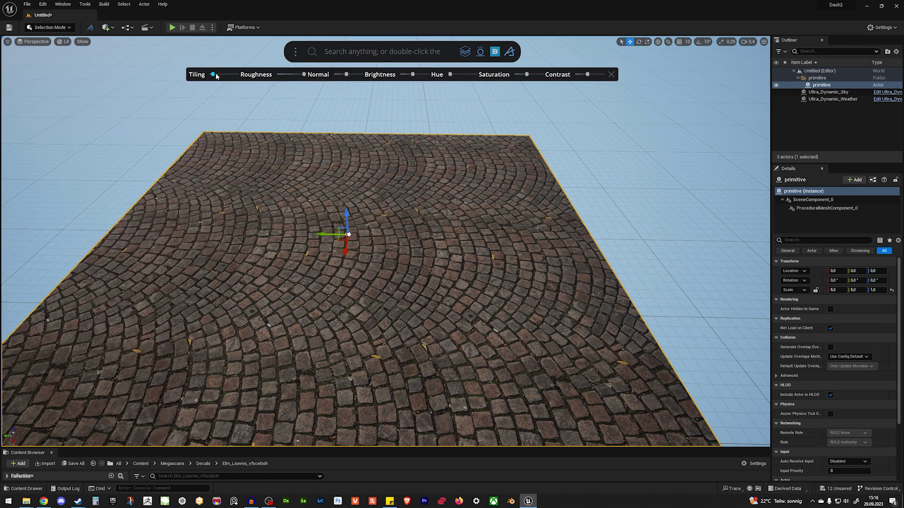
pyautogui.click(213, 75)
pyautogui.moveTo(304, 75); pyautogui.dragTo(288, 76)
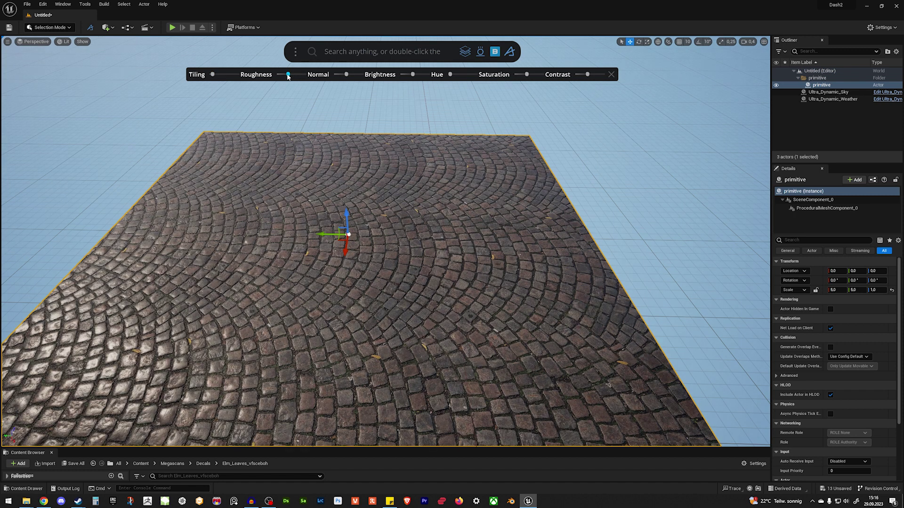
pyautogui.moveTo(346, 75); pyautogui.dragTo(351, 75)
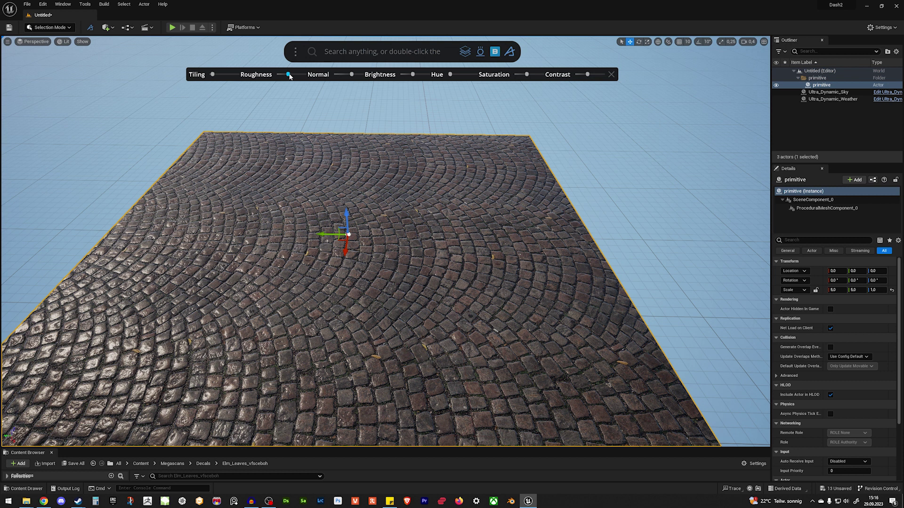
pyautogui.moveTo(288, 76); pyautogui.dragTo(357, 81)
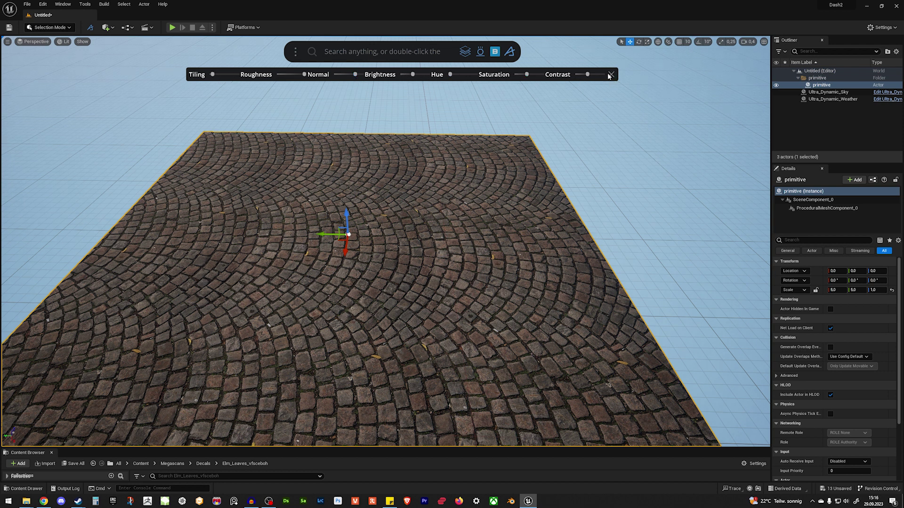
# Rotate the cobblestone plane to about -90° around its Z axis
pyautogui.click(611, 75)
pyautogui.press('e')
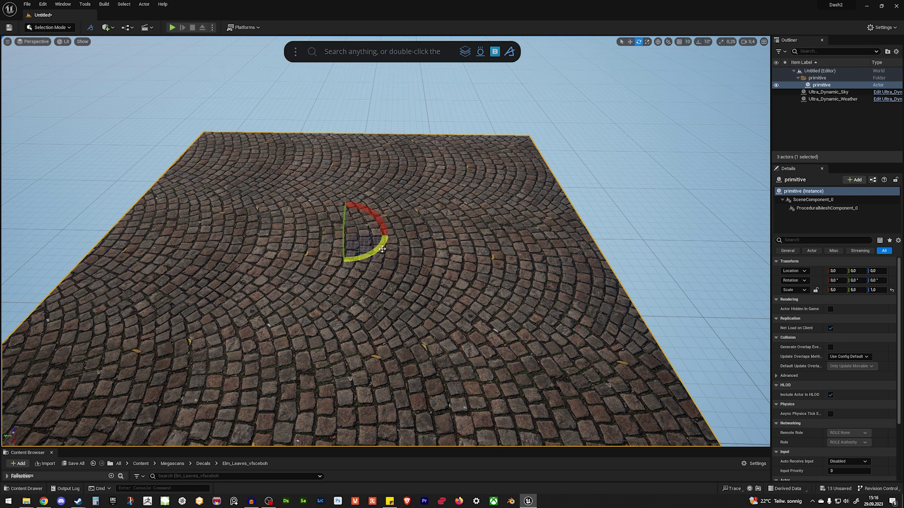
pyautogui.moveTo(383, 249)
pyautogui.mouseDown()
pyautogui.moveTo(330, 260)
pyautogui.moveTo(383, 249)
pyautogui.mouseUp()
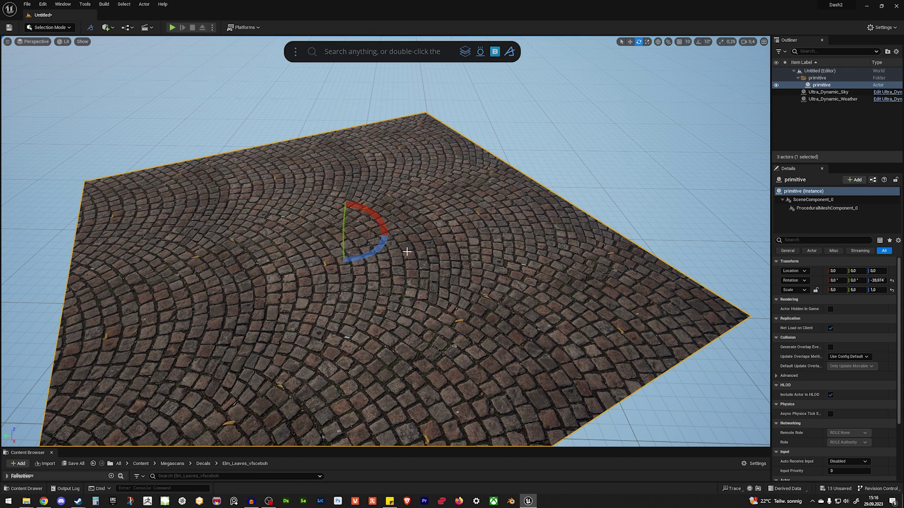
pyautogui.hotkey('ctrl', 'z')
pyautogui.moveTo(374, 252); pyautogui.dragTo(508, 165)
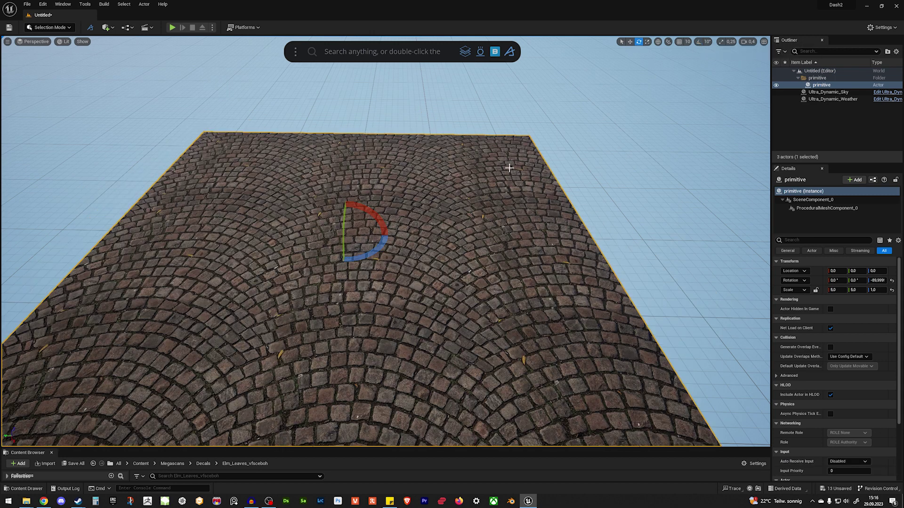
pyautogui.moveTo(304, 299)
pyautogui.mouseDown(button='right')
pyautogui.moveTo(329, 210)
pyautogui.moveTo(304, 299)
pyautogui.mouseUp(button='right')
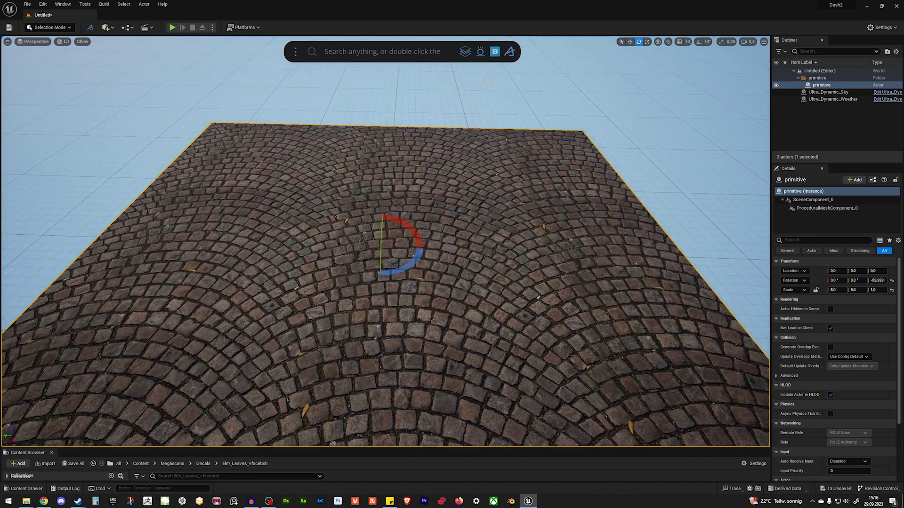
# Search the Dash Content Library for "table" and place the dark wooden table on the cobblestone plane
pyautogui.click(509, 93)
pyautogui.click(494, 52)
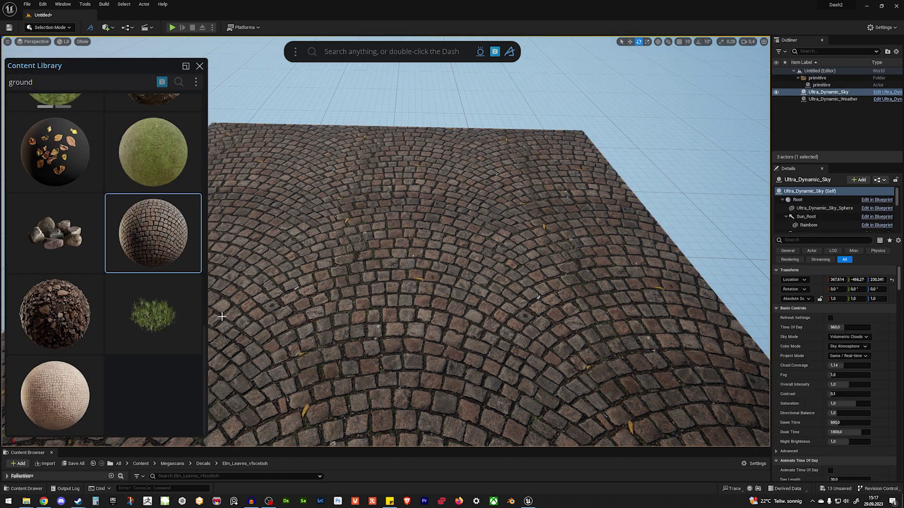
pyautogui.click(95, 84)
pyautogui.write('table')
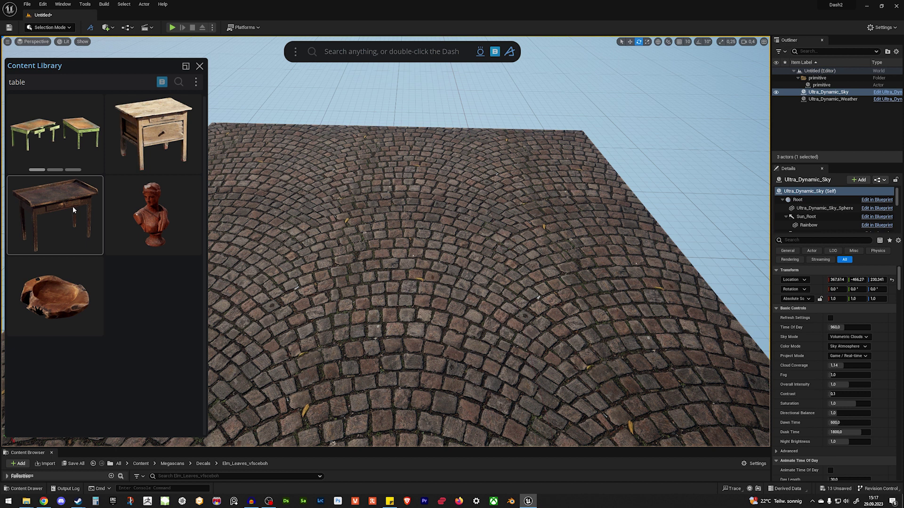
pyautogui.moveTo(55, 222); pyautogui.dragTo(391, 280)
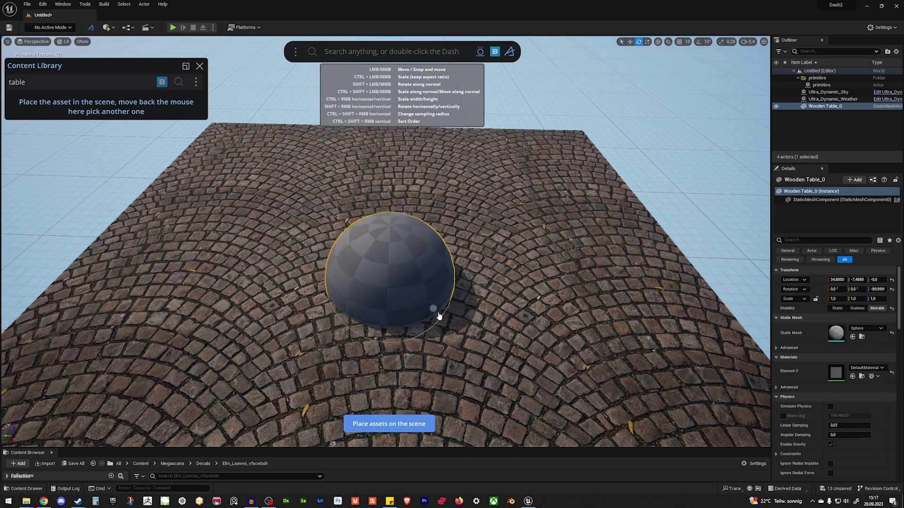
# Move the wooden table near the plane's centre, scale it uniformly to about 1.106, and rotate it to about -105° around Z
pyautogui.moveTo(407, 230); pyautogui.dragTo(384, 193)
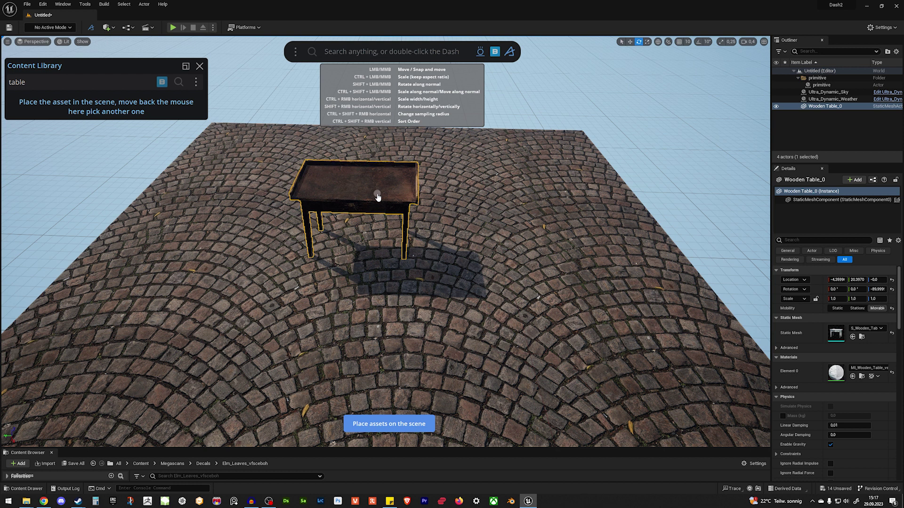
pyautogui.keyDown('ctrl'); pyautogui.moveTo(369, 200); pyautogui.dragTo(301, 198); pyautogui.keyUp('ctrl')
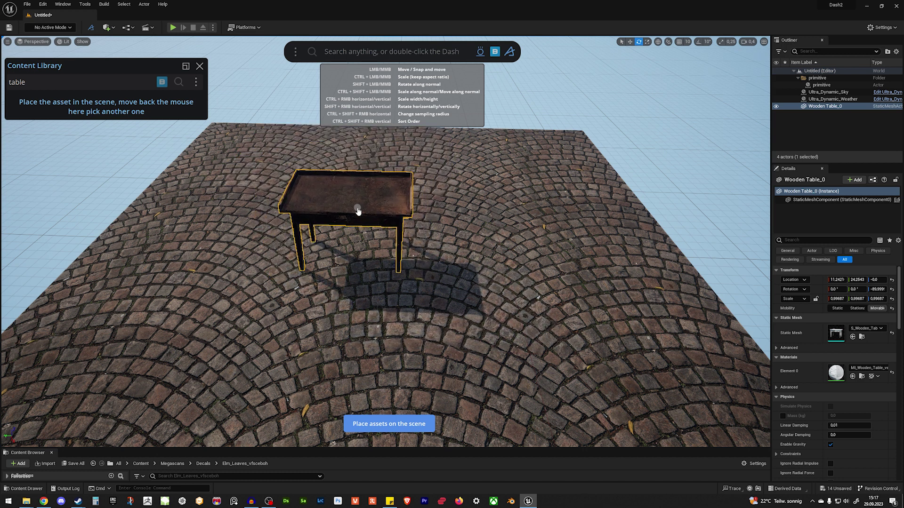
pyautogui.keyDown('shift'); pyautogui.moveTo(352, 212); pyautogui.dragTo(378, 196); pyautogui.keyUp('shift')
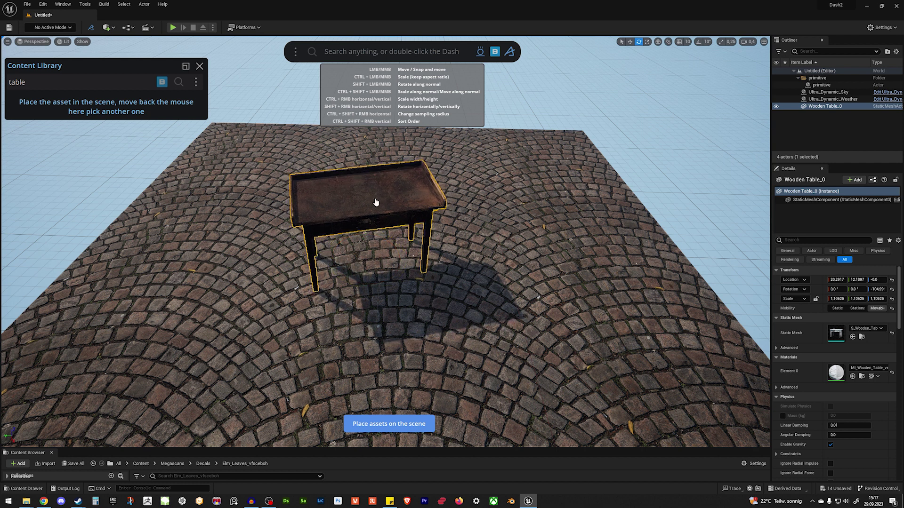
pyautogui.press('Escape')
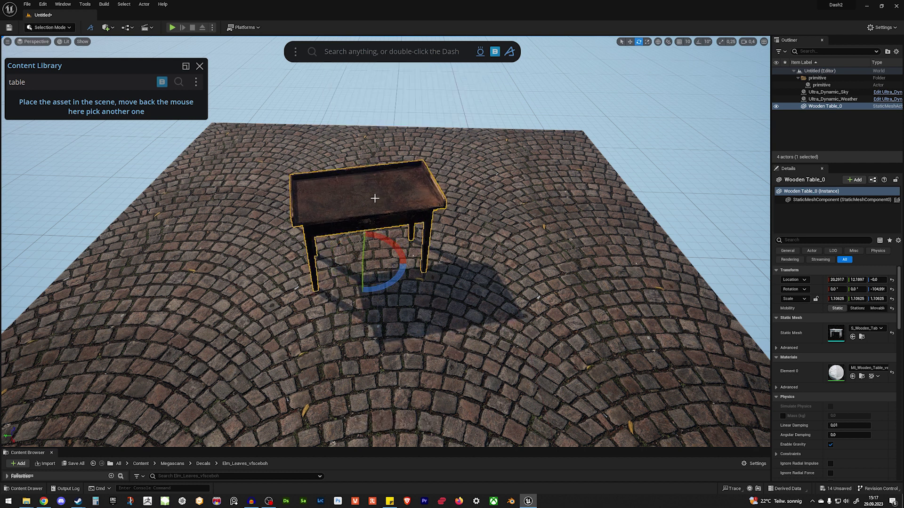
# Search Quixel Bridge for "ball" and download the pale, round Worn Football in High Quality
pyautogui.press('f')
pyautogui.moveTo(417, 246)
pyautogui.keyDown('alt'); pyautogui.mouseDown()
pyautogui.moveTo(442, 207)
pyautogui.moveTo(499, 188)
pyautogui.moveTo(579, 226)
pyautogui.moveTo(461, 277)
pyautogui.moveTo(264, 264)
pyautogui.moveTo(357, 287)
pyautogui.moveTo(413, 256)
pyautogui.mouseUp(); pyautogui.keyUp('alt')
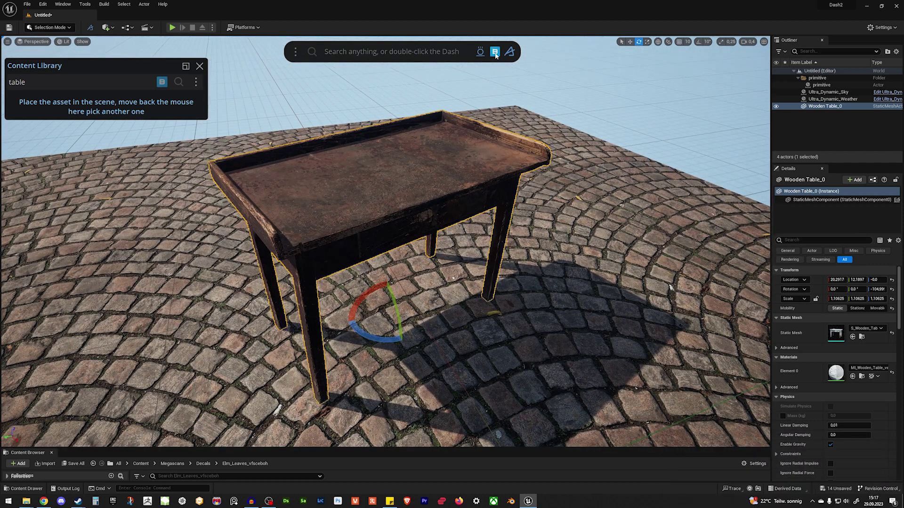
pyautogui.click(162, 83)
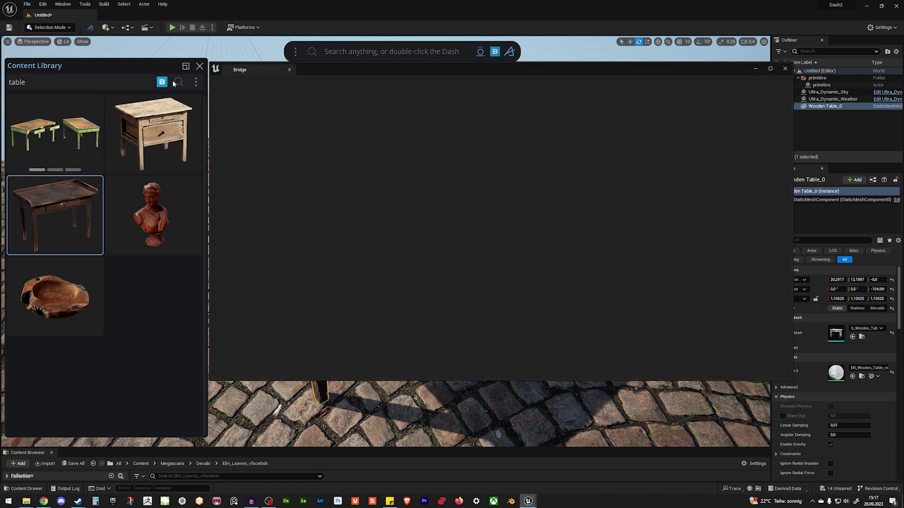
pyautogui.click(374, 96)
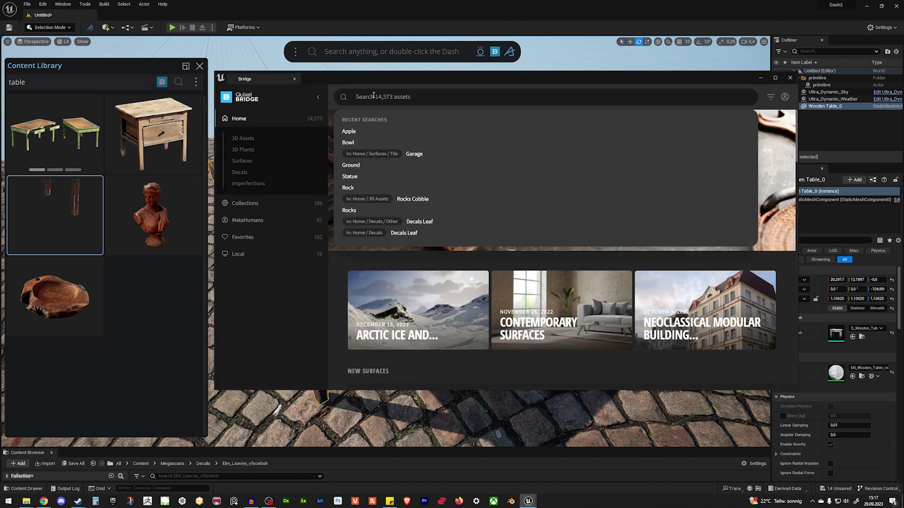
pyautogui.write('ball')
pyautogui.press('Return')
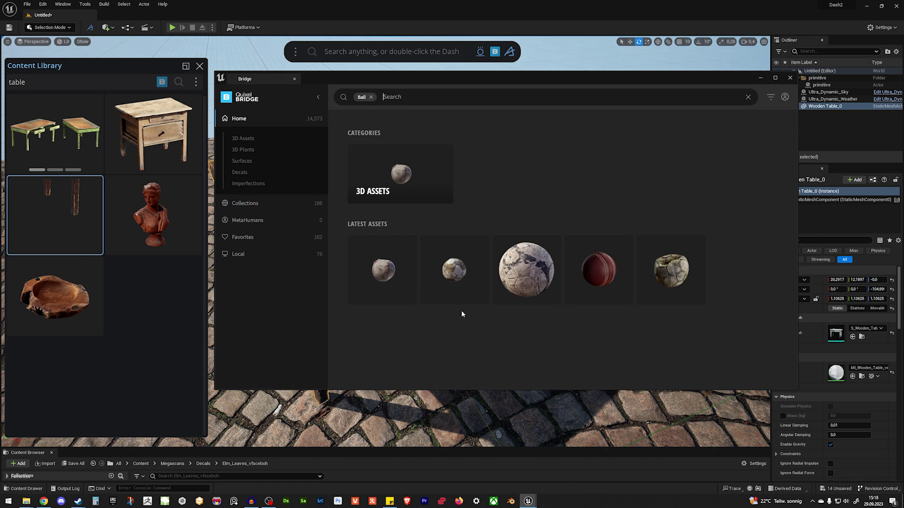
pyautogui.click(455, 270)
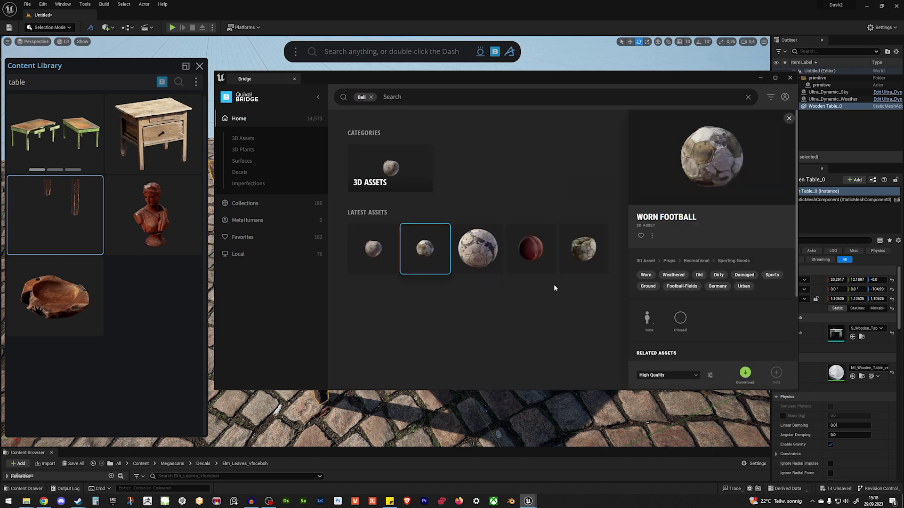
pyautogui.click(475, 250)
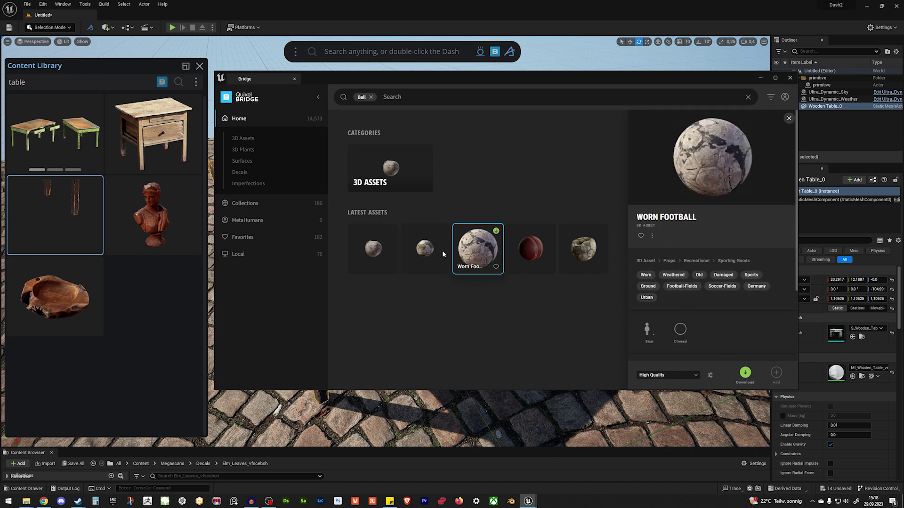
pyautogui.click(745, 374)
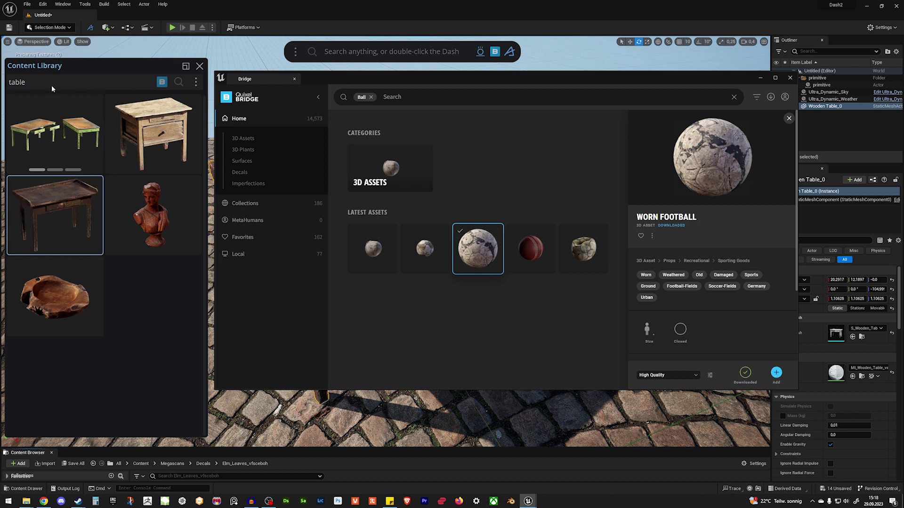
# Search the Dash Content Library for "ball" and close the Bridge window
pyautogui.write('ball')
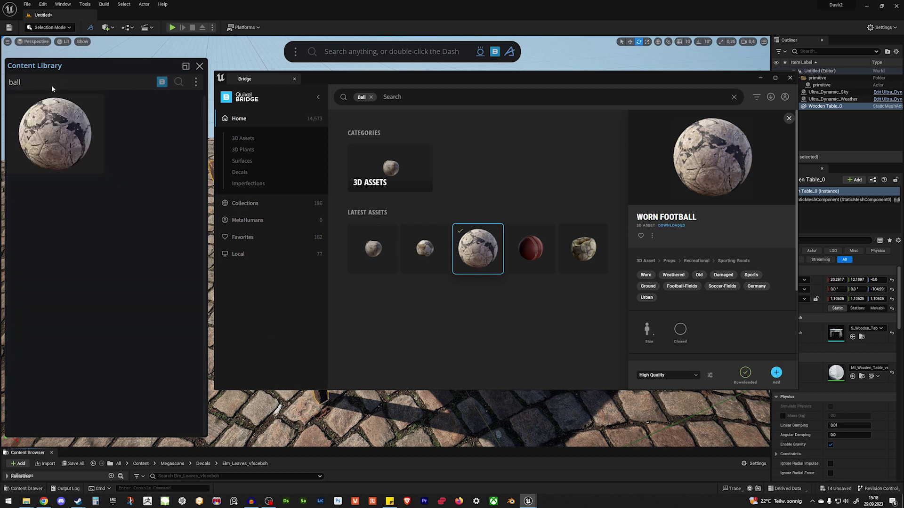
pyautogui.click(790, 78)
pyautogui.moveTo(349, 167); pyautogui.dragTo(197, 164, button='right')
# Try placing the worn football directly on the tabletop, raise it above the surface, and delete it
pyautogui.moveTo(198, 164); pyautogui.dragTo(287, 194)
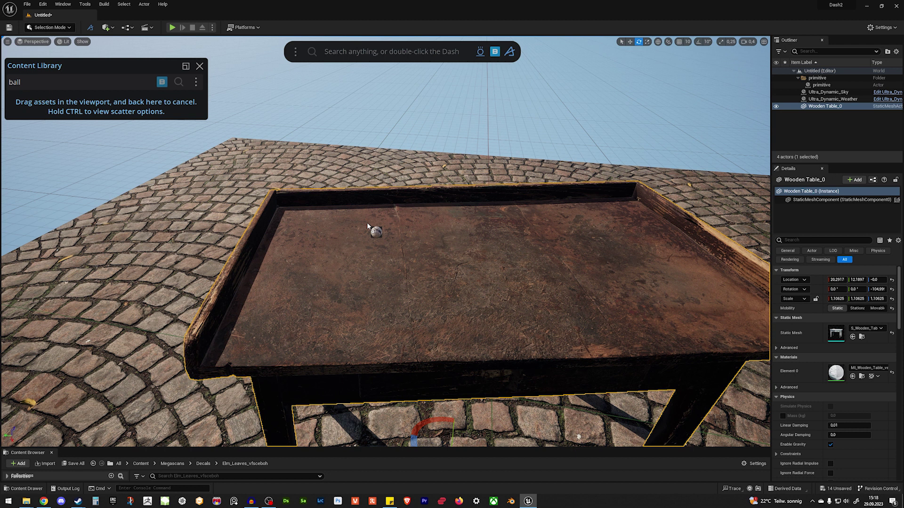
pyautogui.moveTo(380, 234); pyautogui.dragTo(380, 234)
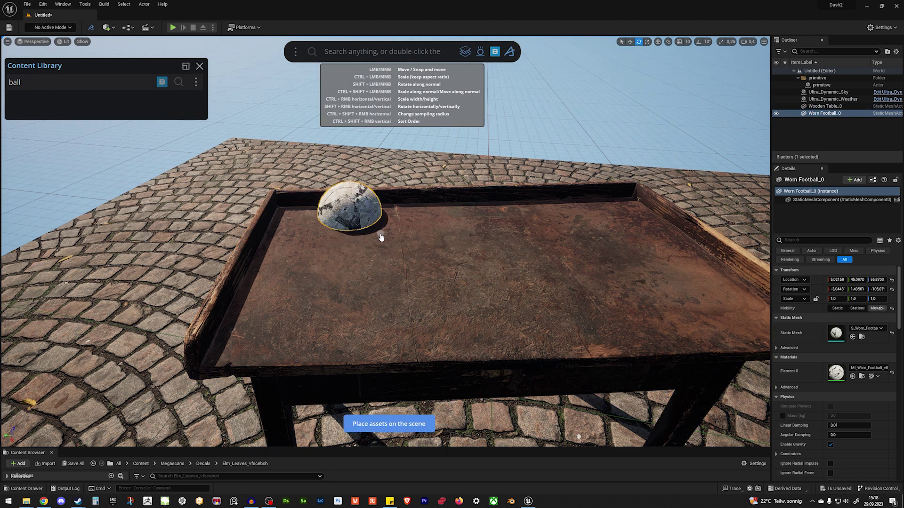
pyautogui.click(368, 232)
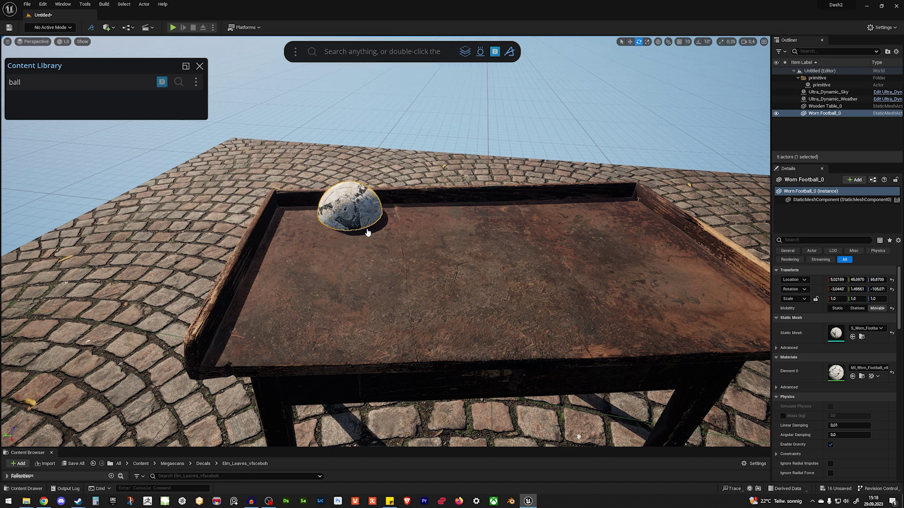
pyautogui.moveTo(348, 189); pyautogui.dragTo(374, 162)
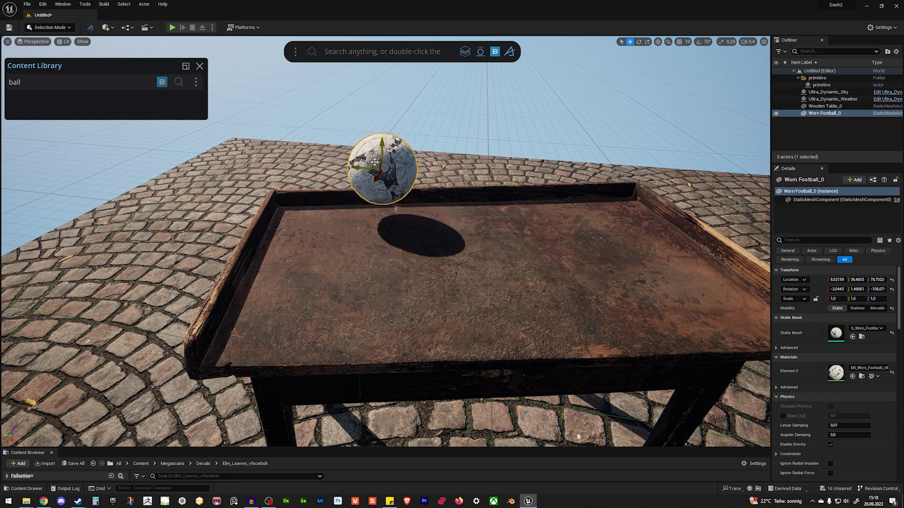
pyautogui.press('Delete')
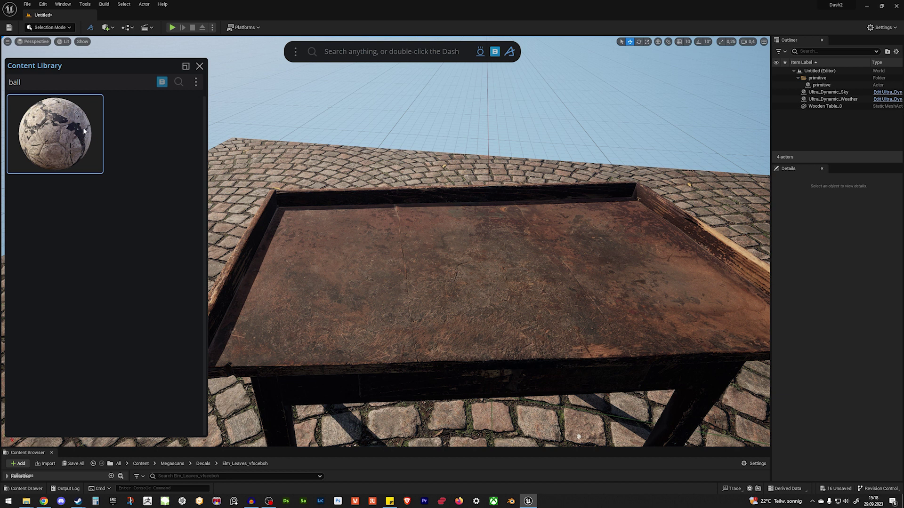
# Add the worn football from the Content Library to the tabletop using Physics Drop
pyautogui.moveTo(58, 134); pyautogui.dragTo(417, 259)
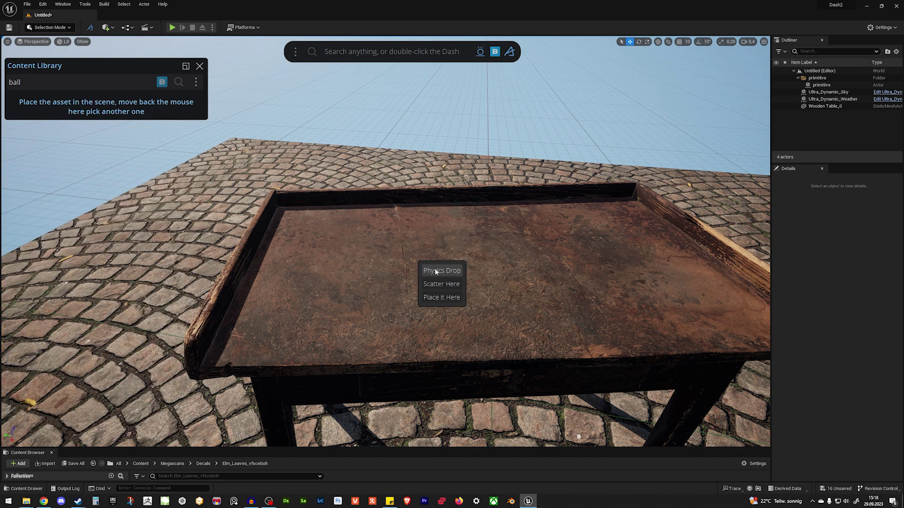
pyautogui.click(434, 271)
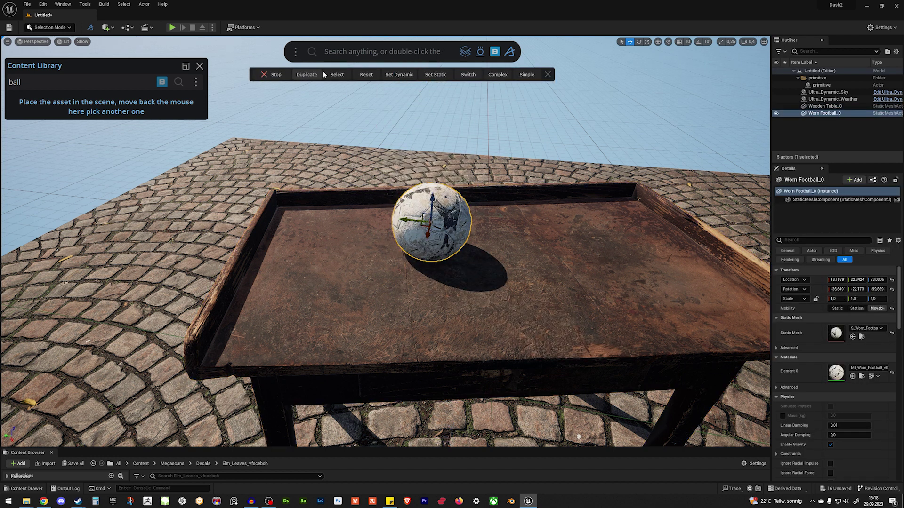
pyautogui.moveTo(520, 195); pyautogui.dragTo(520, 170, button='right')
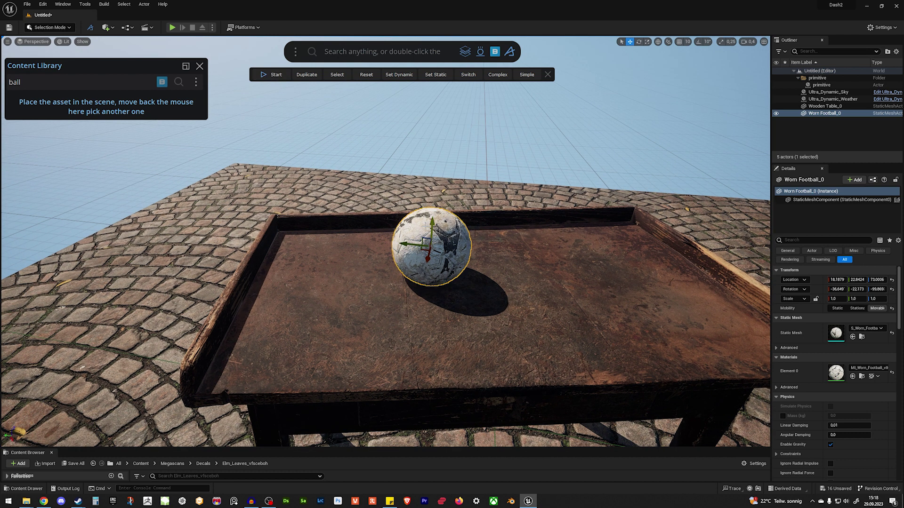
# Raise the football above the table and duplicate it into a row of four floating balls
pyautogui.moveTo(423, 239); pyautogui.dragTo(595, 98)
pyautogui.moveTo(552, 121); pyautogui.dragTo(558, 121, button='right')
pyautogui.press('e')
# Stagger the row of footballs by raising the third ball and shifting the second one along X
pyautogui.click(541, 102)
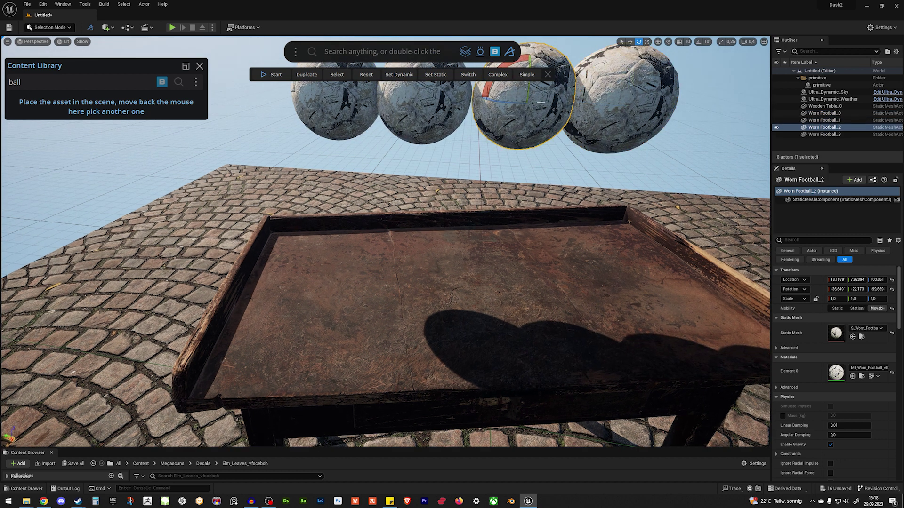
pyautogui.press('w')
pyautogui.moveTo(516, 101); pyautogui.dragTo(503, 54)
pyautogui.click(425, 100)
pyautogui.moveTo(426, 99); pyautogui.dragTo(430, 223, button='right')
pyautogui.press('s')
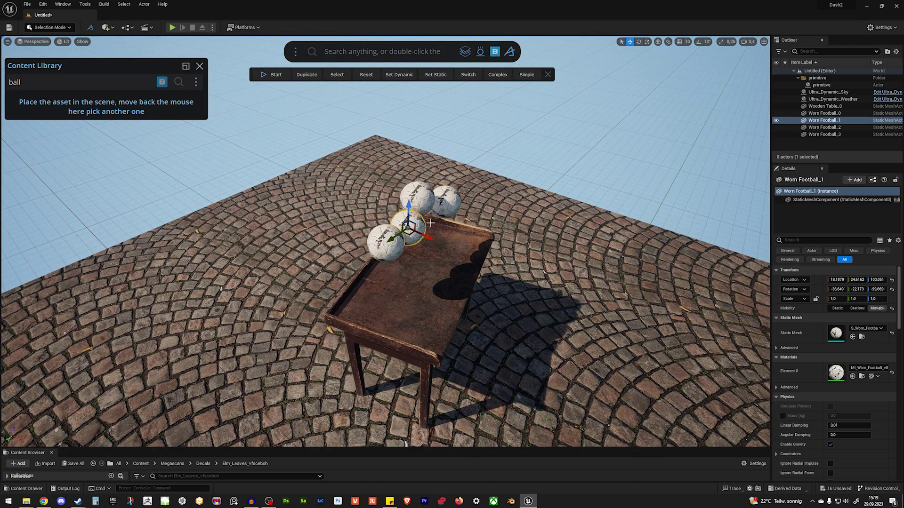
pyautogui.moveTo(425, 234); pyautogui.dragTo(440, 241)
# Duplicate the four footballs upward as a second layer and rotate the copies about 32° around Z
pyautogui.keyDown('shift'); pyautogui.click(444, 204); pyautogui.keyUp('shift')
pyautogui.keyDown('shift'); pyautogui.click(412, 203); pyautogui.keyUp('shift')
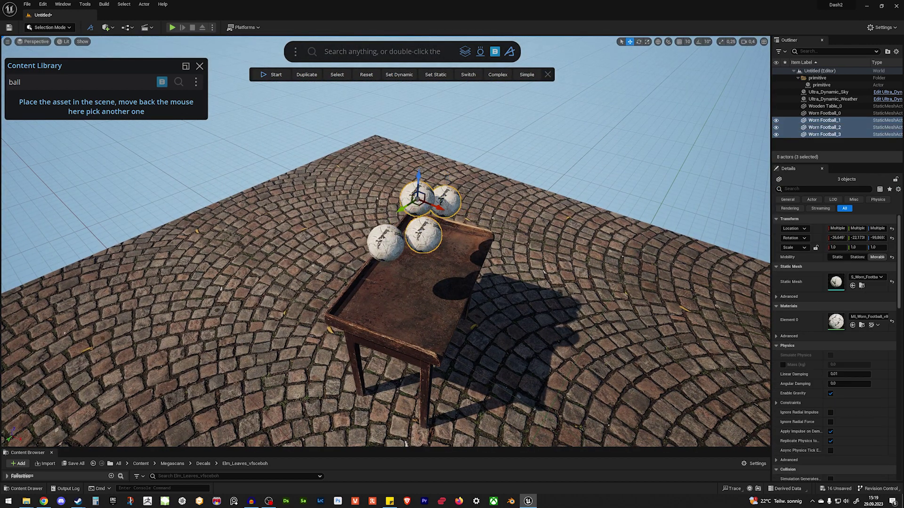
pyautogui.keyDown('shift'); pyautogui.click(393, 234); pyautogui.keyUp('shift')
pyautogui.keyDown('alt'); pyautogui.moveTo(388, 217); pyautogui.dragTo(389, 113); pyautogui.keyUp('alt')
pyautogui.press('e')
pyautogui.moveTo(453, 174); pyautogui.dragTo(410, 173)
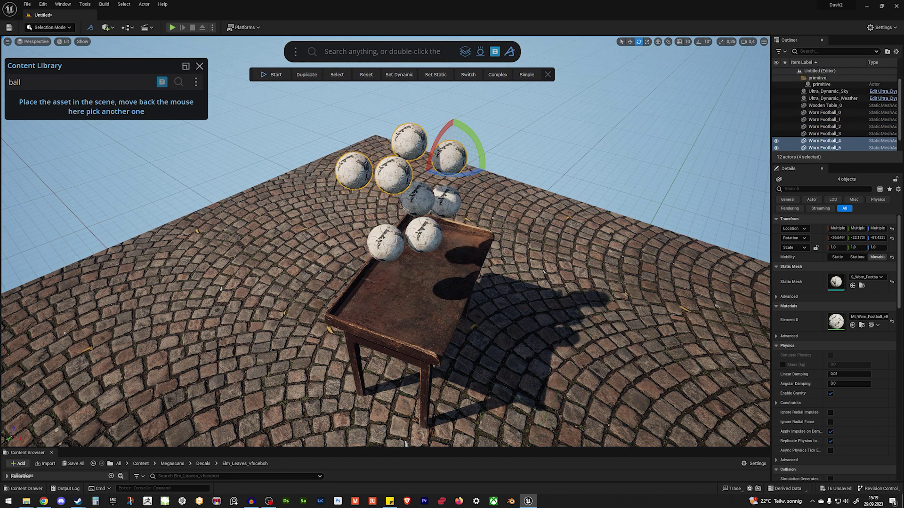
# Select all eight footballs and start the physics simulation to drop them onto the table
pyautogui.press('w')
pyautogui.moveTo(424, 189); pyautogui.dragTo(395, 146, button='right')
pyautogui.press('s')
pyautogui.press('a')
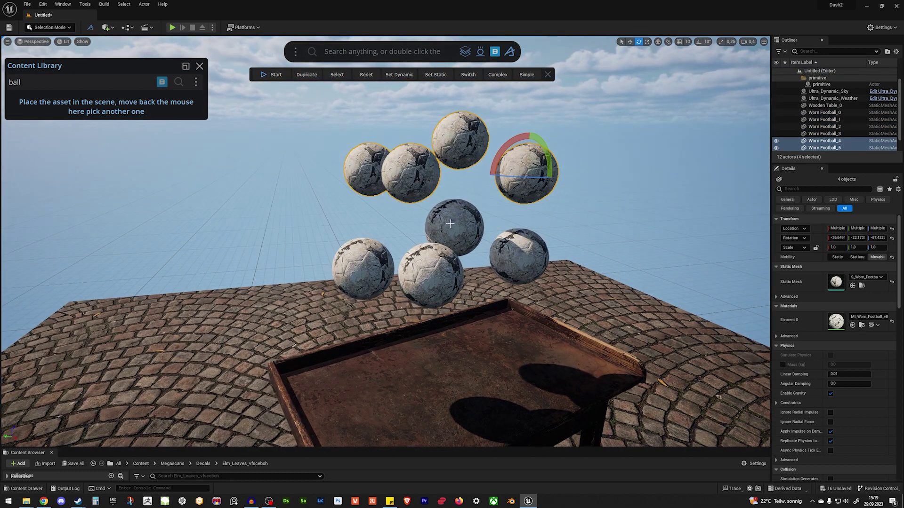
pyautogui.keyDown('shift'); pyautogui.click(453, 227); pyautogui.keyUp('shift')
pyautogui.keyDown('shift'); pyautogui.click(430, 275); pyautogui.keyUp('shift')
pyautogui.keyDown('shift'); pyautogui.click(362, 268); pyautogui.keyUp('shift')
pyautogui.keyDown('ctrl'); pyautogui.click(518, 256); pyautogui.keyUp('ctrl')
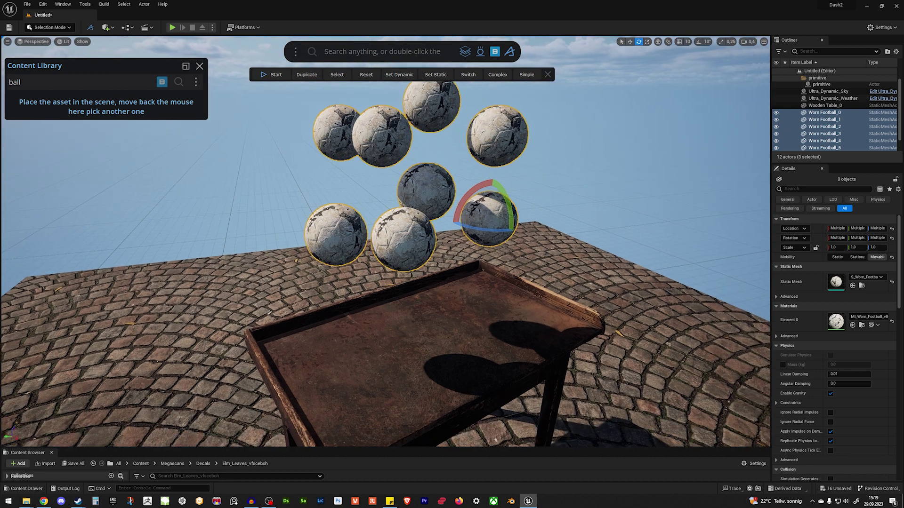
pyautogui.click(270, 74)
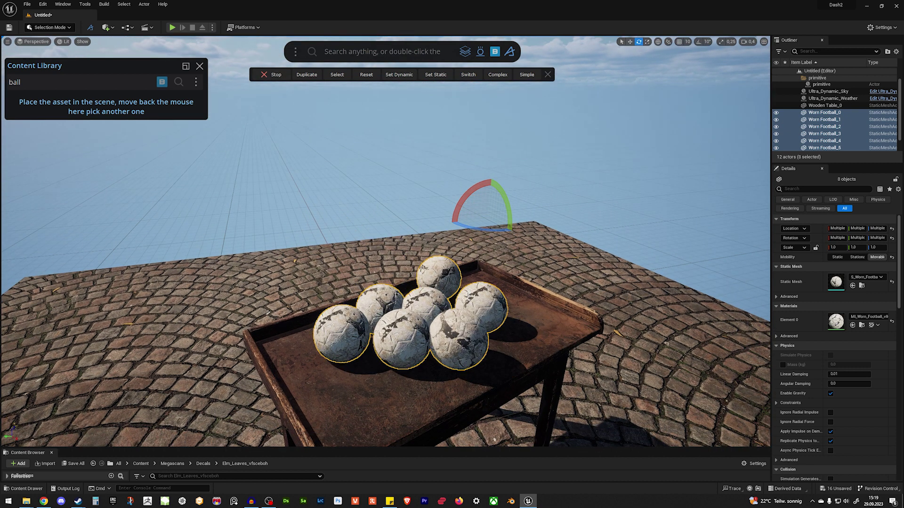
pyautogui.moveTo(436, 236); pyautogui.dragTo(527, 292, button='right')
pyautogui.click(445, 244)
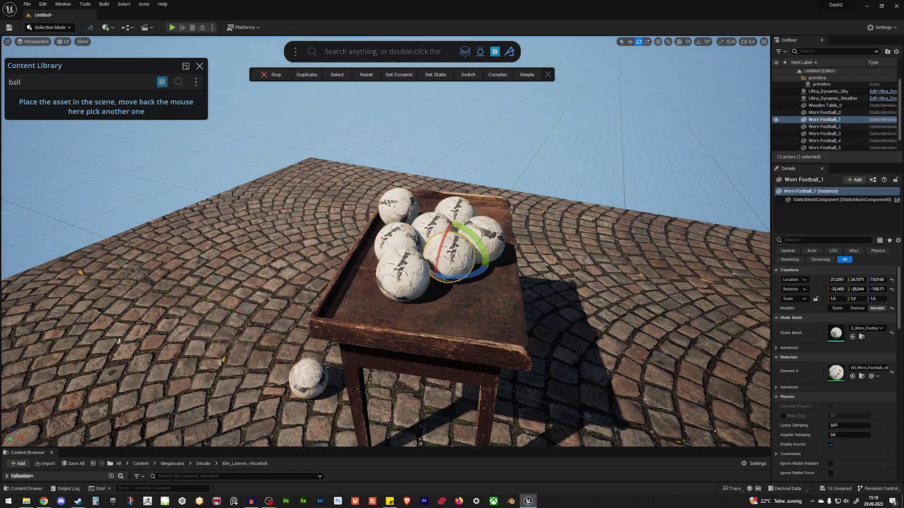
# Move one football through the others while the simulation runs to scatter the pile, then lift it above the table
pyautogui.click(433, 225)
pyautogui.moveTo(433, 225); pyautogui.dragTo(282, 221, button='right')
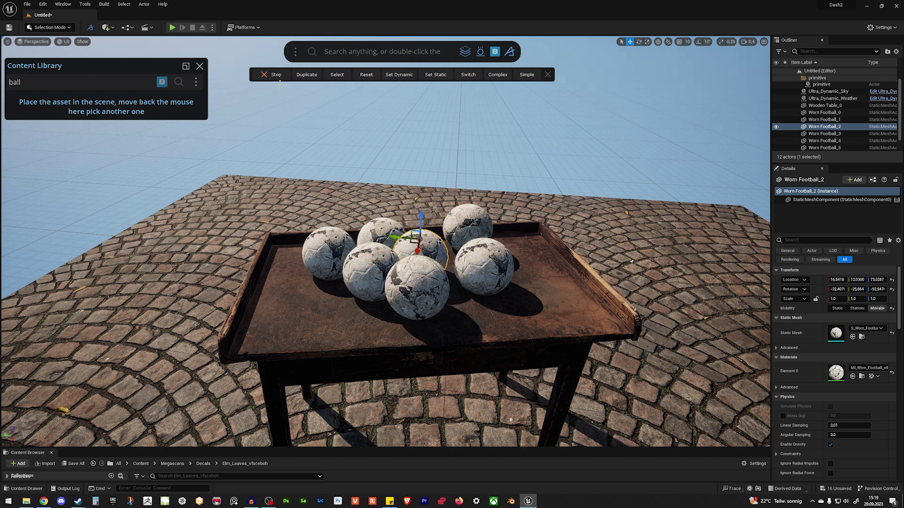
pyautogui.moveTo(413, 241); pyautogui.dragTo(296, 111)
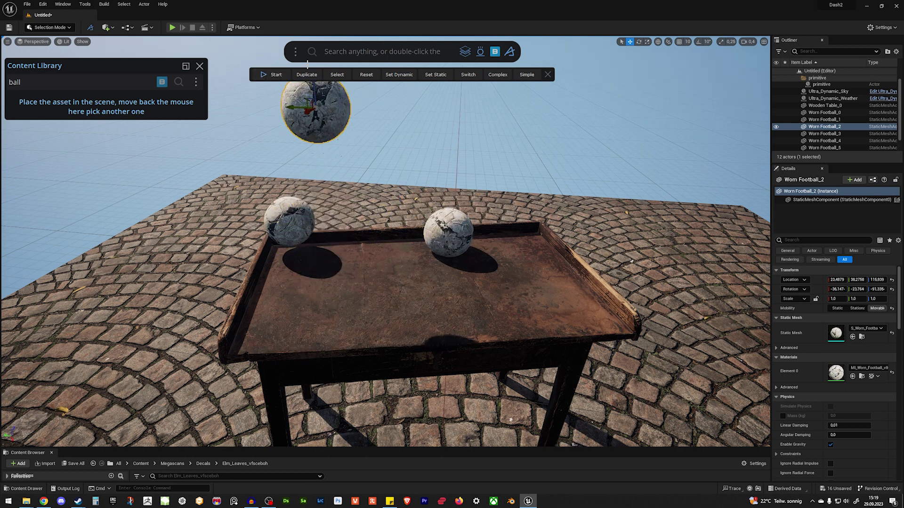
# Duplicate the raised football in place with the physics tool and restart the simulation to drop the copies onto the table
pyautogui.click(307, 74)
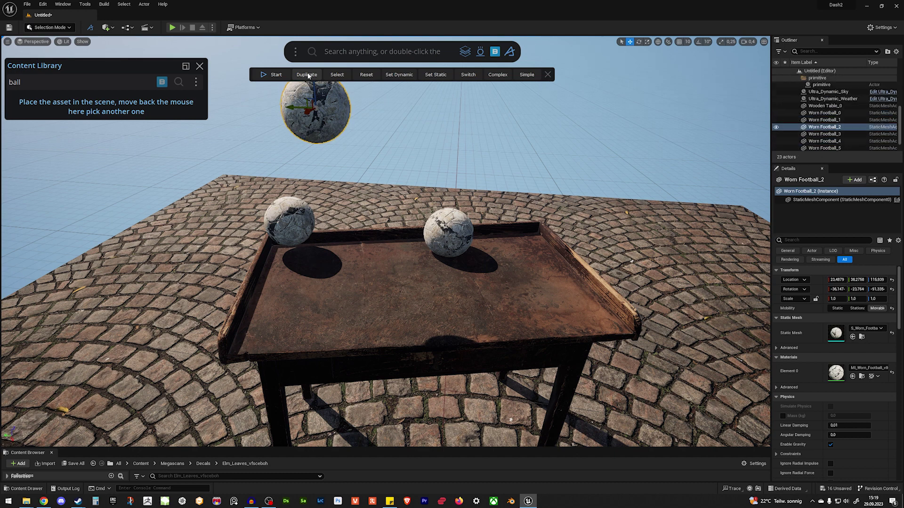
pyautogui.click(272, 74)
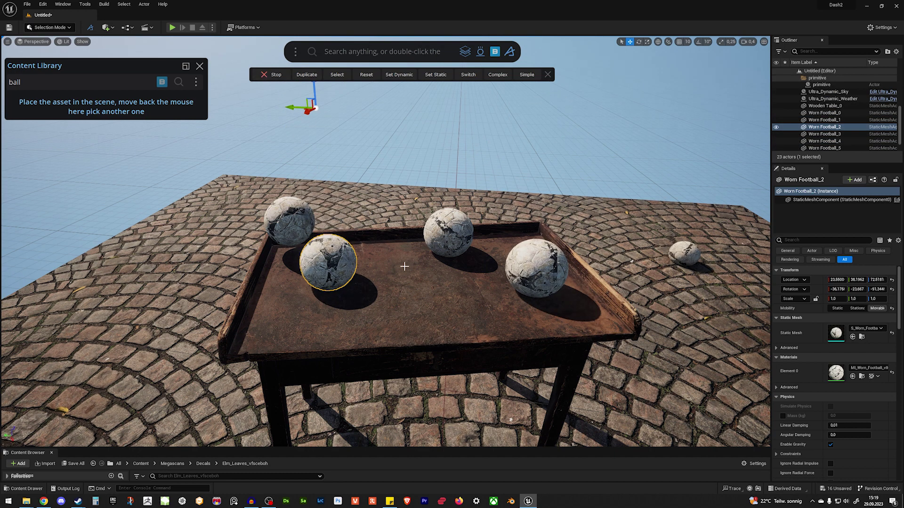
pyautogui.moveTo(404, 267); pyautogui.dragTo(358, 268, button='right')
pyautogui.press('d')
pyautogui.press('d')
pyautogui.press('a')
pyautogui.press('w')
pyautogui.moveTo(398, 212); pyautogui.dragTo(369, 269, button='right')
# Move the football at the table's rear rim around during the simulation to knock the other balls off the tabletop
pyautogui.click(431, 224)
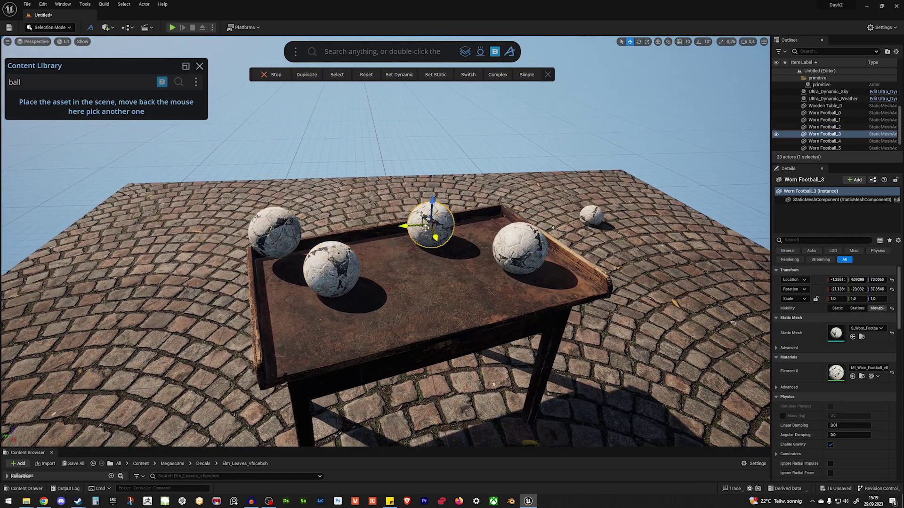
pyautogui.moveTo(426, 228); pyautogui.dragTo(492, 219)
pyautogui.moveTo(492, 219)
pyautogui.mouseDown(button='right')
pyautogui.moveTo(504, 250)
pyautogui.moveTo(494, 221)
pyautogui.mouseUp(button='right')
# Search the Content Library for "bol" and drop the first rusty bolt onto the tabletop
pyautogui.moveTo(112, 78)
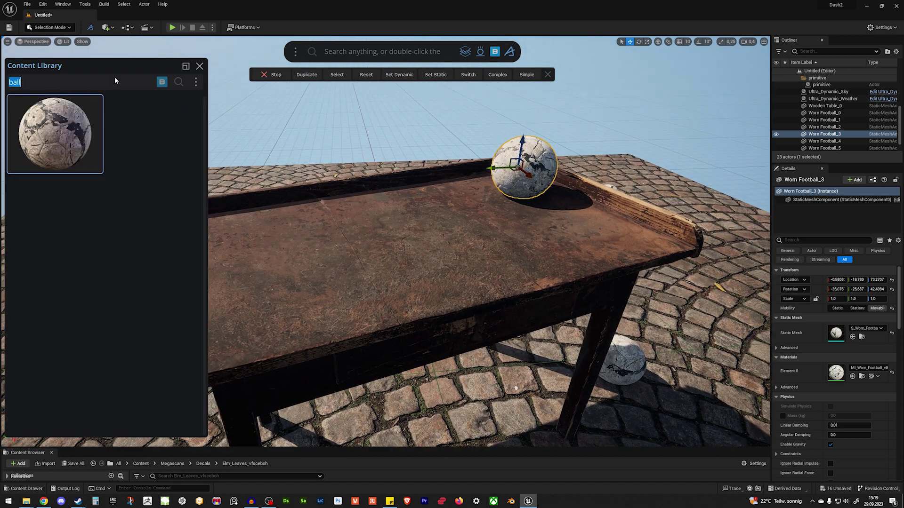
pyautogui.write('bol')
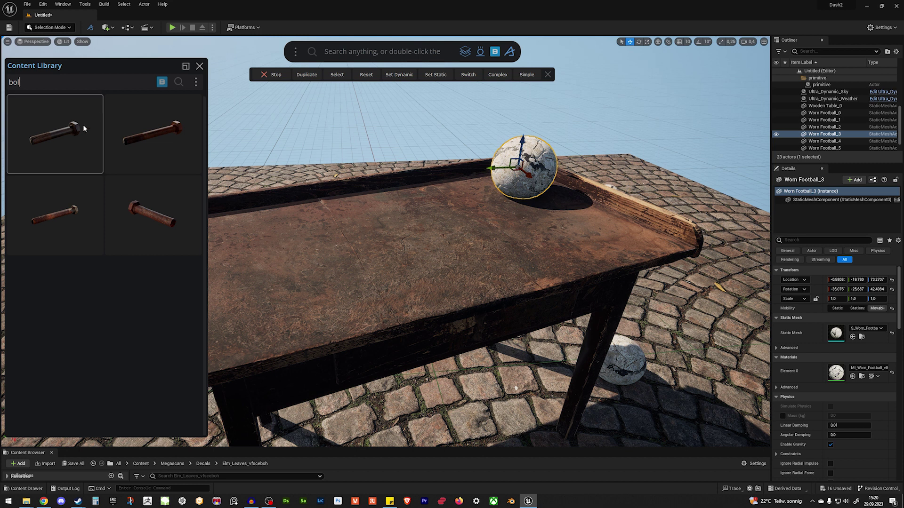
pyautogui.moveTo(83, 124); pyautogui.dragTo(300, 246)
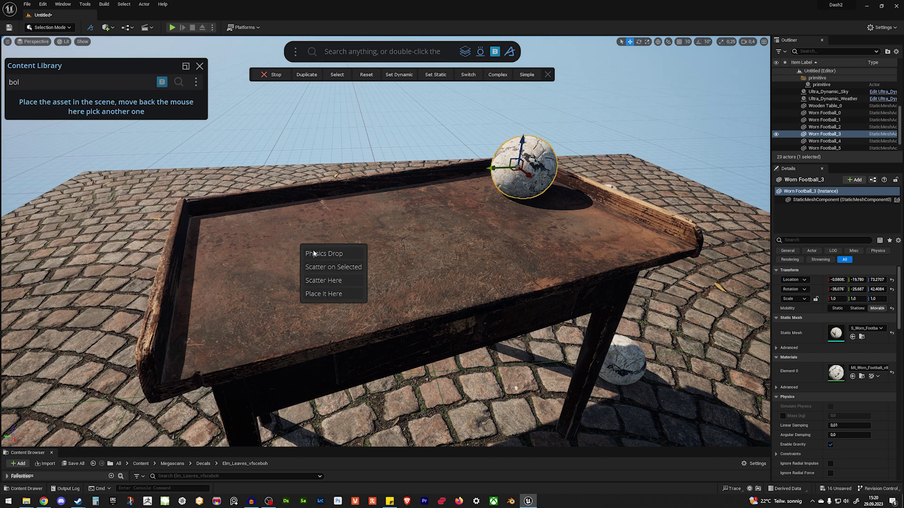
pyautogui.click(346, 262)
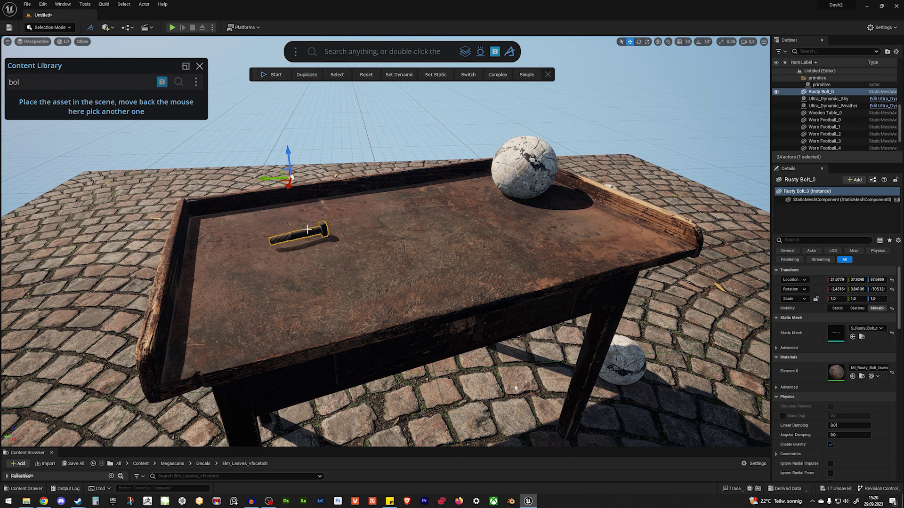
# Raise the rusty bolt above the table and duplicate it repeatedly with the physics tool
pyautogui.click(323, 238)
pyautogui.click(314, 230)
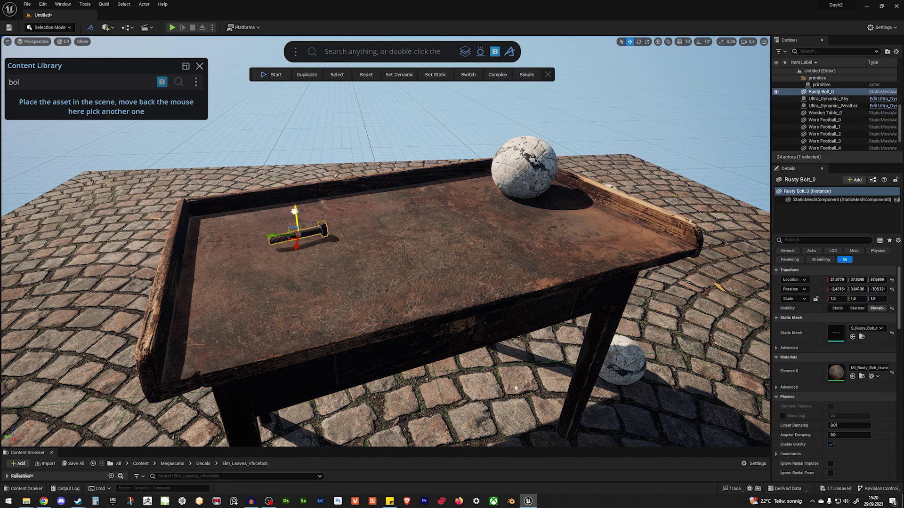
pyautogui.moveTo(294, 211); pyautogui.dragTo(272, 111)
pyautogui.click(306, 75)
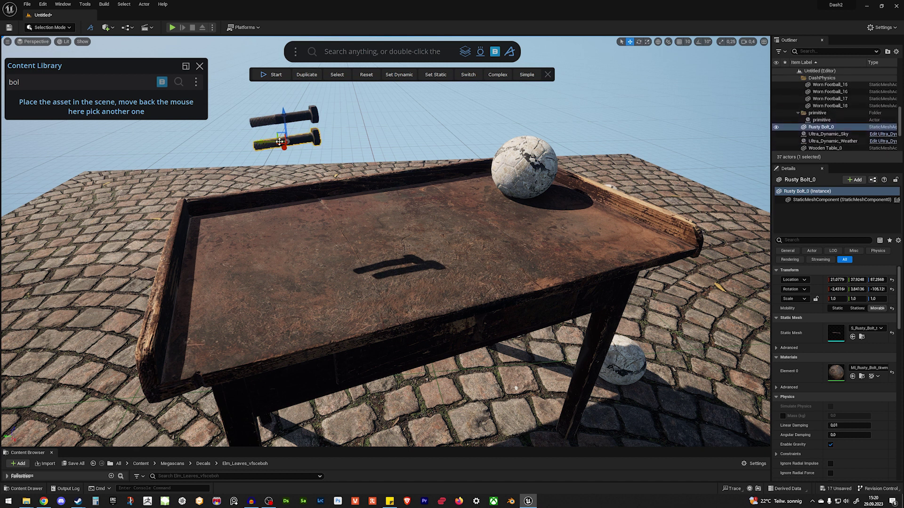
# Duplicate the floating bolt sideways and upward, turning a copy about 18° around Z
pyautogui.keyDown('alt'); pyautogui.moveTo(273, 142); pyautogui.dragTo(320, 150); pyautogui.keyUp('alt')
pyautogui.press('e')
pyautogui.moveTo(376, 141); pyautogui.dragTo(279, 116)
pyautogui.press('w')
pyautogui.press('e')
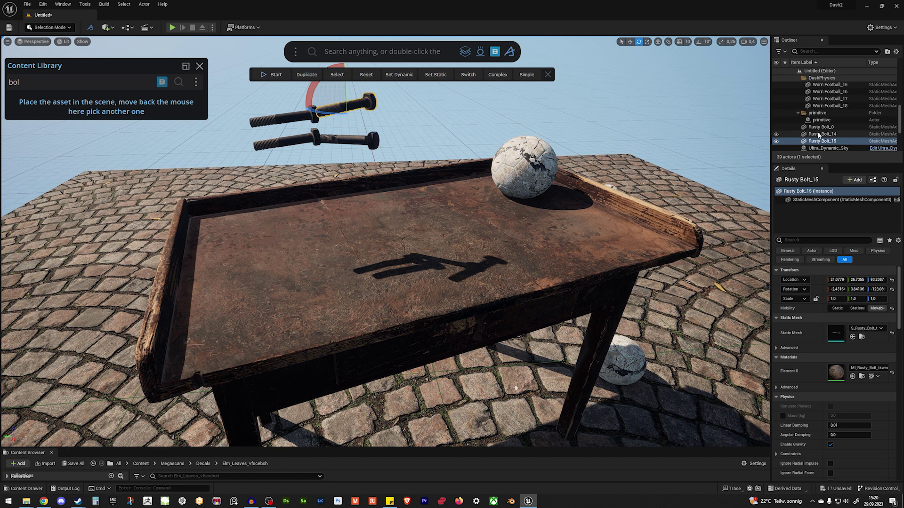
pyautogui.click(821, 127)
pyautogui.scroll(-2, 835, 140)
pyautogui.keyDown('shift'); pyautogui.click(822, 119); pyautogui.keyUp('shift')
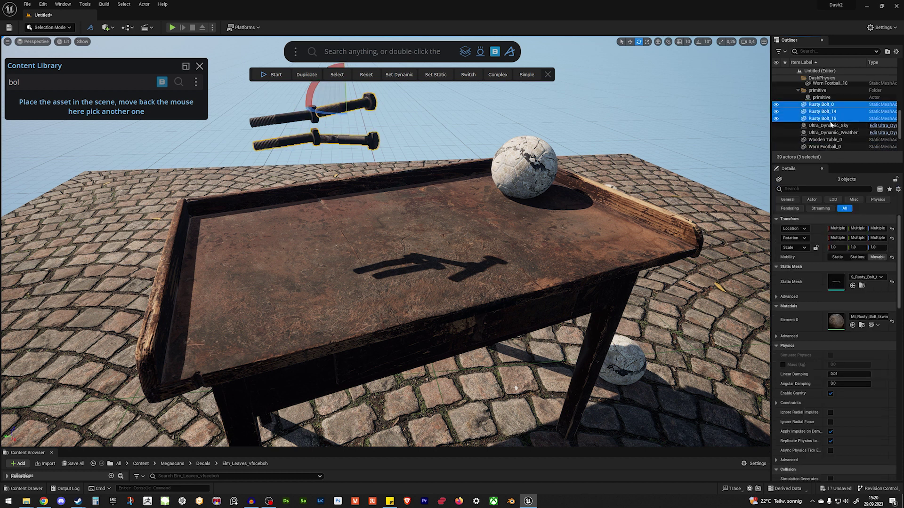
pyautogui.scroll(-2, 822, 118)
# Filter the scene actors by "bolt", select all sixteen rusty bolts and drop them onto the table with the physics simulation
pyautogui.click(823, 51)
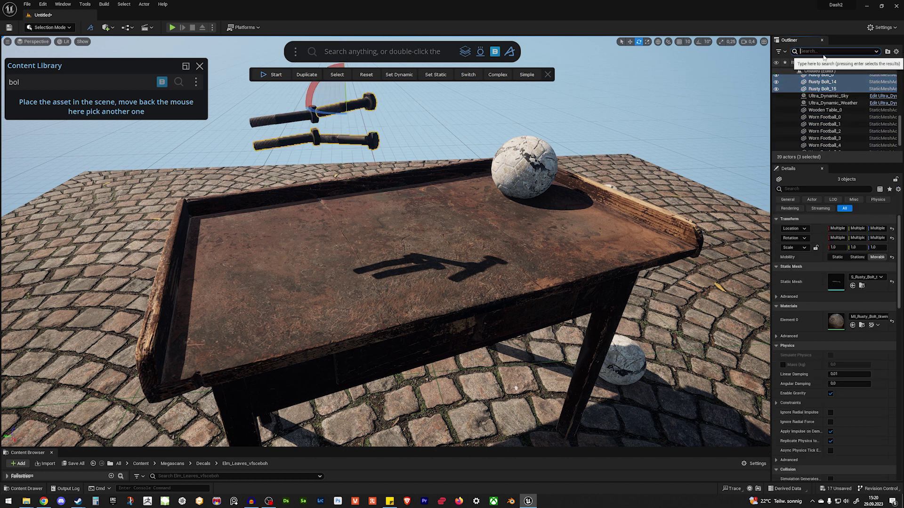
pyautogui.write('bolt')
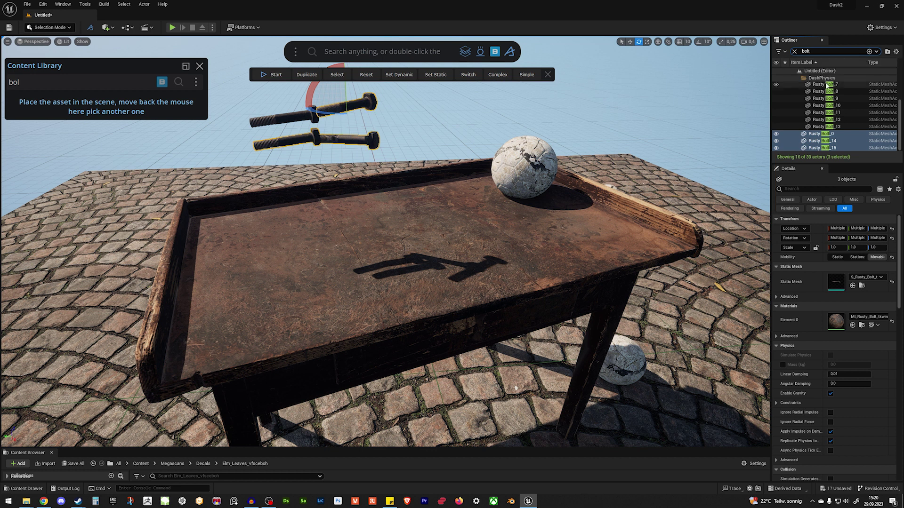
pyautogui.click(823, 84)
pyautogui.scroll(2, 828, 105)
pyautogui.click(819, 85)
pyautogui.scroll(1, 824, 89)
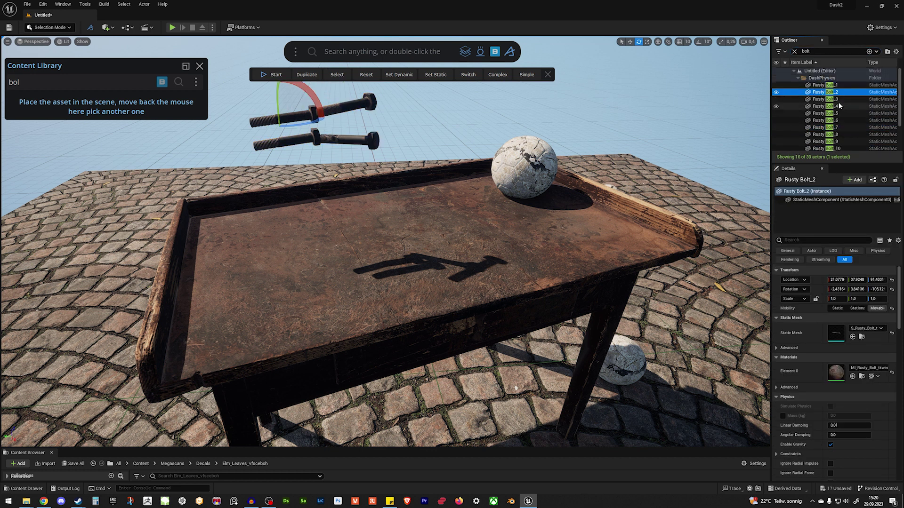
pyautogui.click(828, 86)
pyautogui.scroll(-1, 847, 109)
pyautogui.scroll(-3, 835, 108)
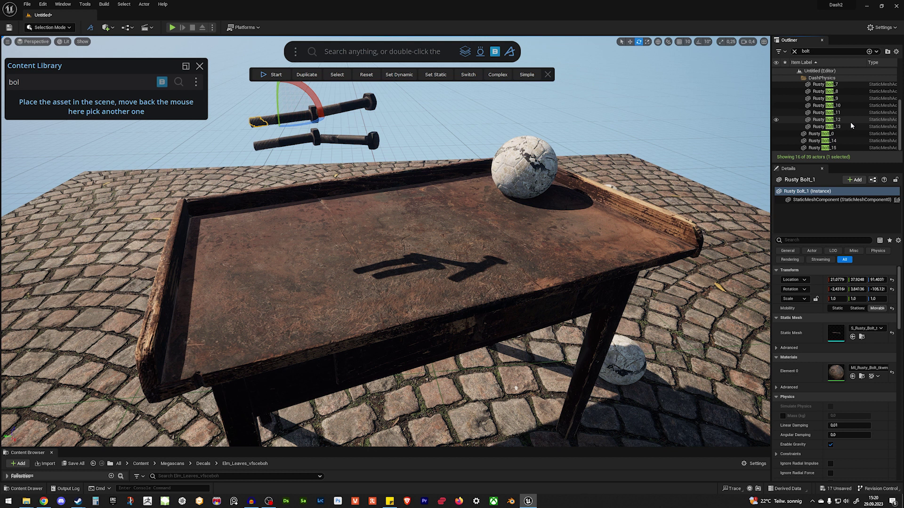
pyautogui.keyDown('shift'); pyautogui.click(828, 148); pyautogui.keyUp('shift')
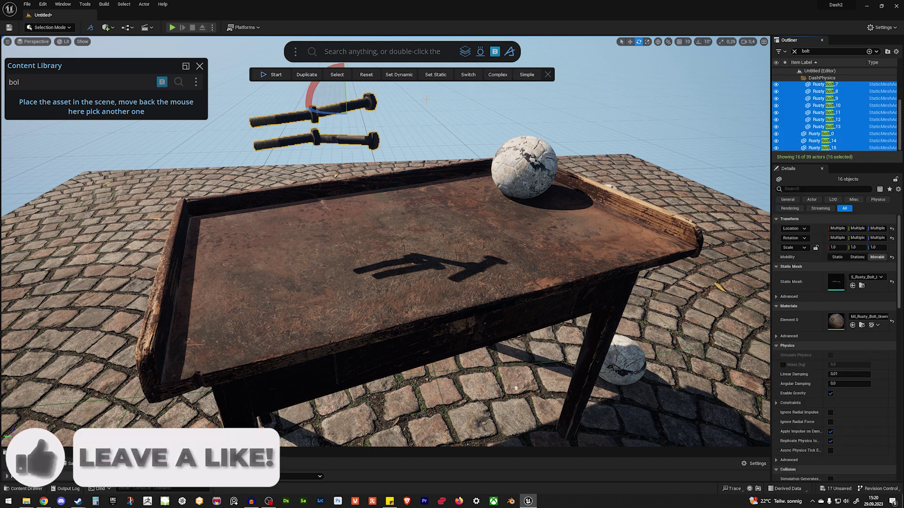
pyautogui.click(273, 75)
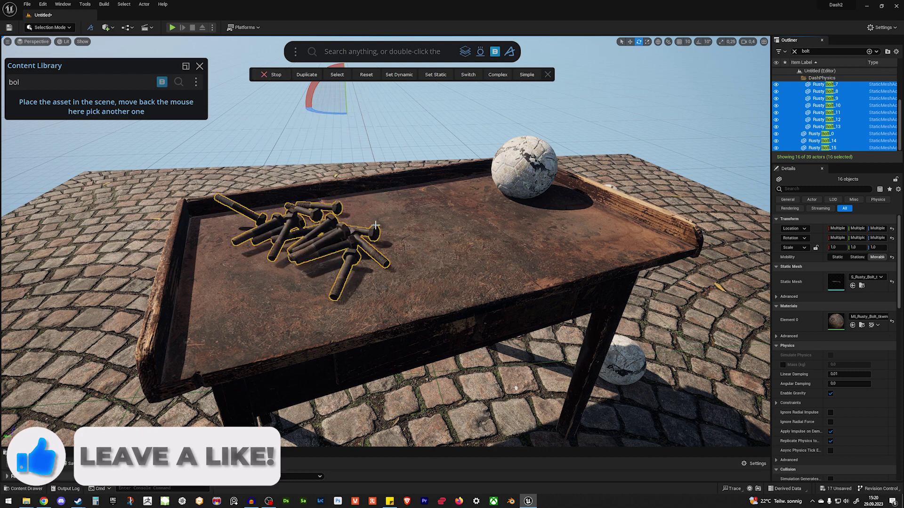
pyautogui.click(344, 136)
pyautogui.moveTo(353, 190); pyautogui.dragTo(386, 245, button='right')
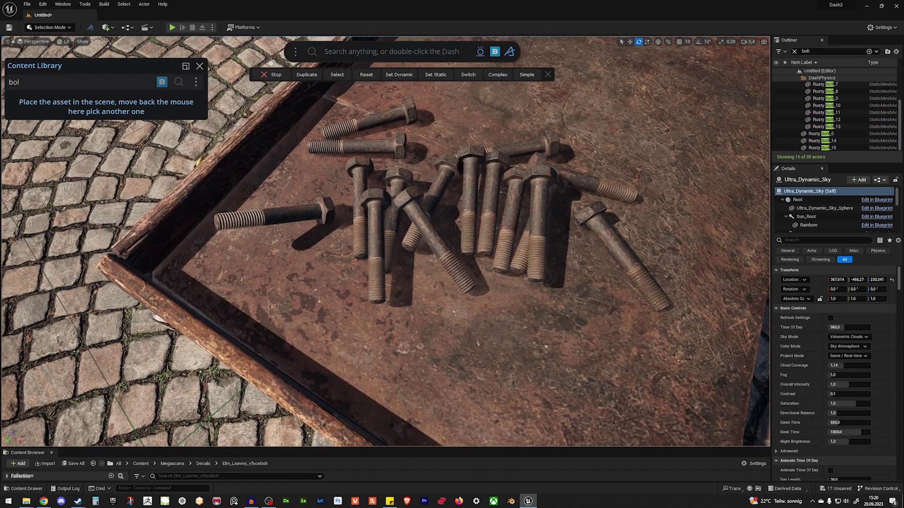
# Focus on the bolt lying apart beside the table rim and try to lift it while the simulation runs
pyautogui.click(294, 220)
pyautogui.press('f')
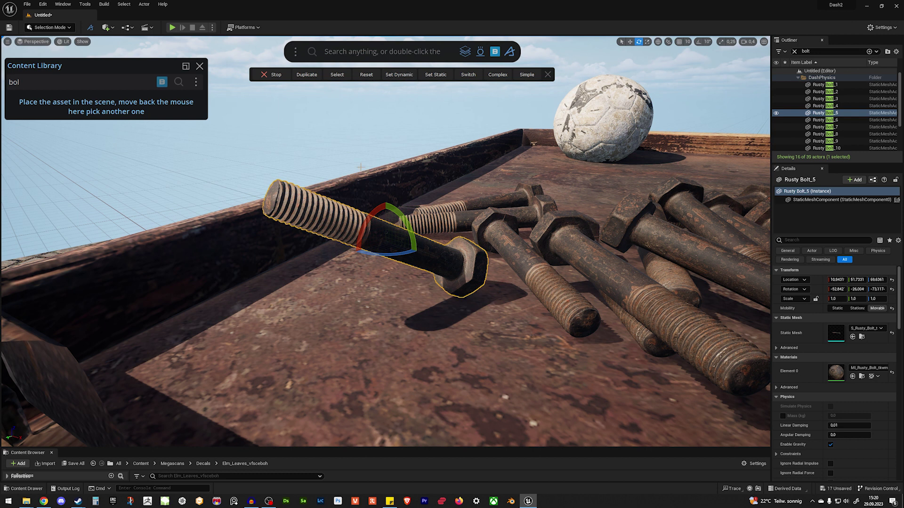
pyautogui.click(378, 217)
pyautogui.click(347, 218)
pyautogui.moveTo(385, 215); pyautogui.dragTo(390, 86)
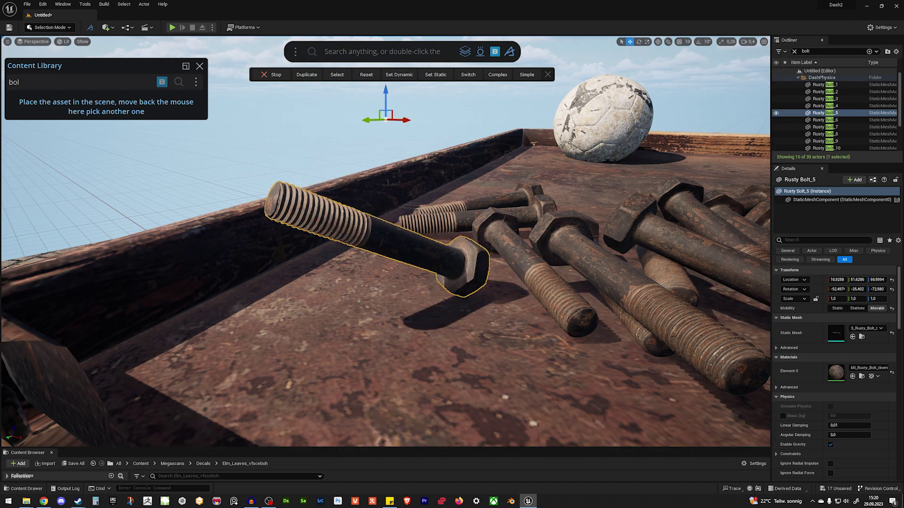
# Select the wooden table and clear the "bolt" filter from the scene actor list
pyautogui.moveTo(341, 271)
pyautogui.mouseDown(button='right')
pyautogui.moveTo(367, 287)
pyautogui.moveTo(341, 271)
pyautogui.mouseUp(button='right')
pyautogui.click(342, 271)
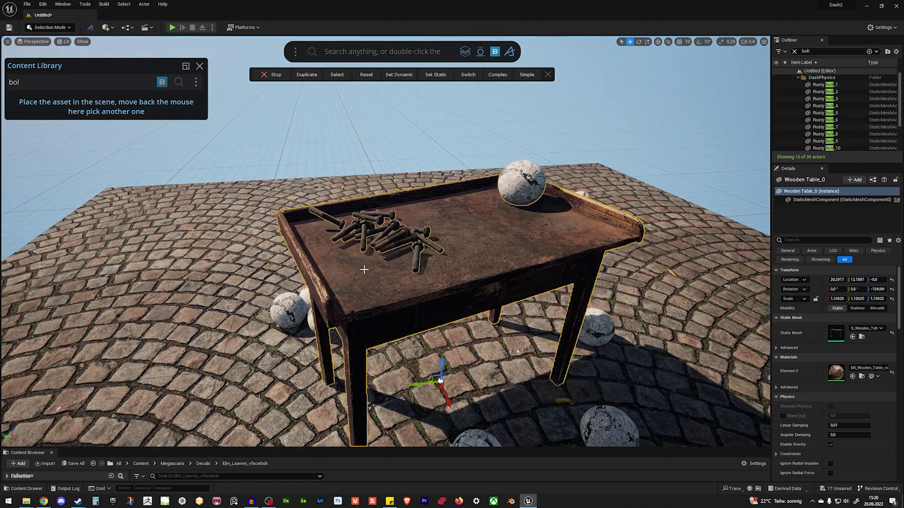
pyautogui.scroll(4, 364, 270)
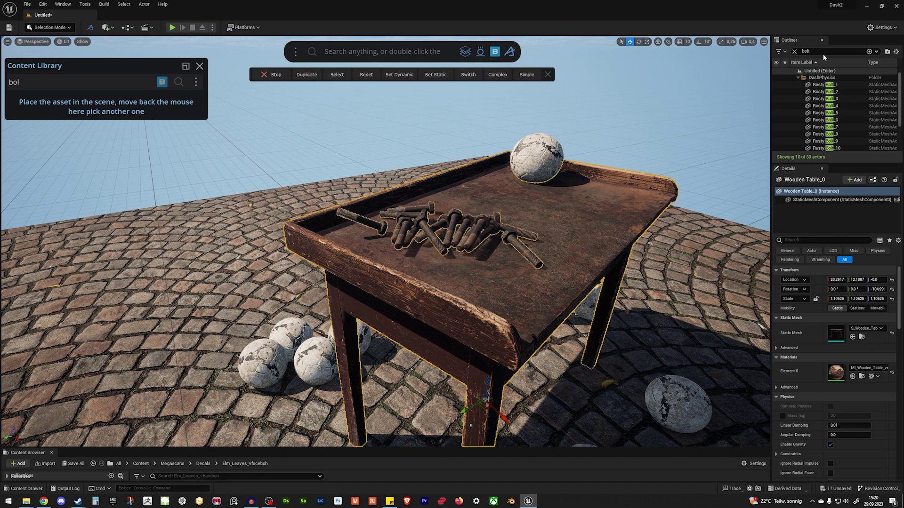
pyautogui.click(794, 51)
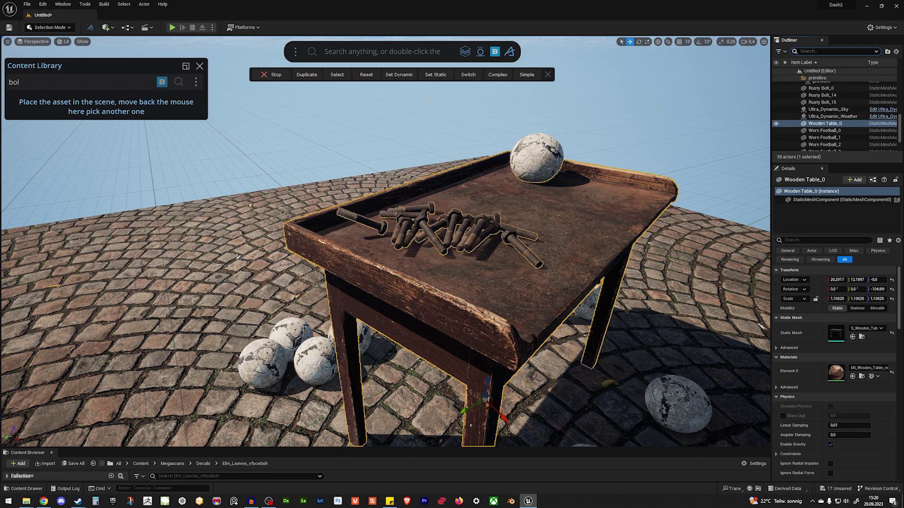
pyautogui.moveTo(527, 229); pyautogui.dragTo(499, 221, button='right')
pyautogui.moveTo(482, 182)
pyautogui.mouseDown(button='right')
pyautogui.moveTo(589, 189)
pyautogui.moveTo(481, 182)
pyautogui.mouseUp(button='right')
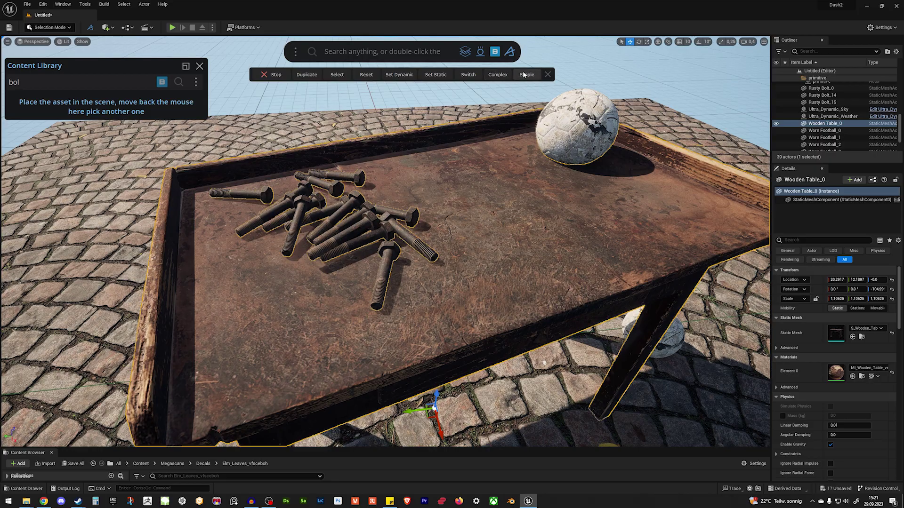
pyautogui.moveTo(403, 240); pyautogui.dragTo(320, 245, button='right')
# Clear the Content Library search and place the Damaged Wire Spool asset on the table between the bolts and the football
pyautogui.moveTo(124, 82)
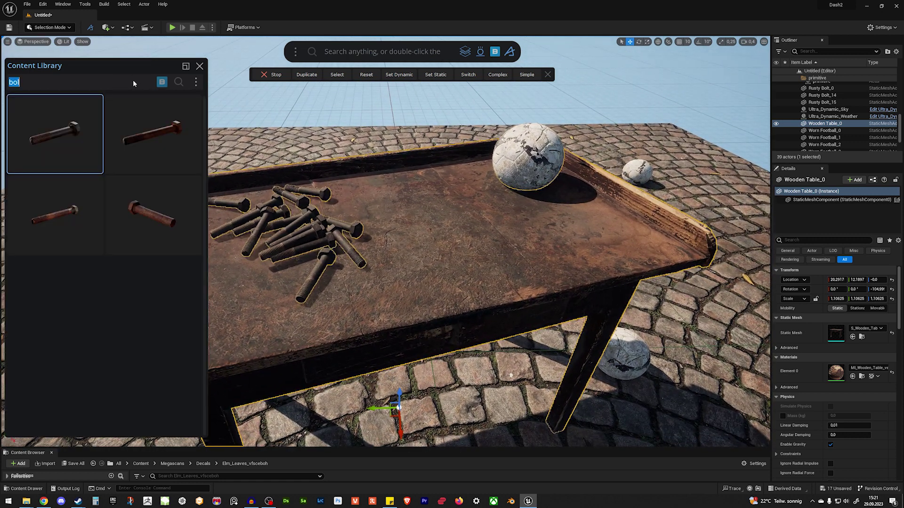
pyautogui.press('BackSpace')
pyautogui.scroll(-5, 102, 301)
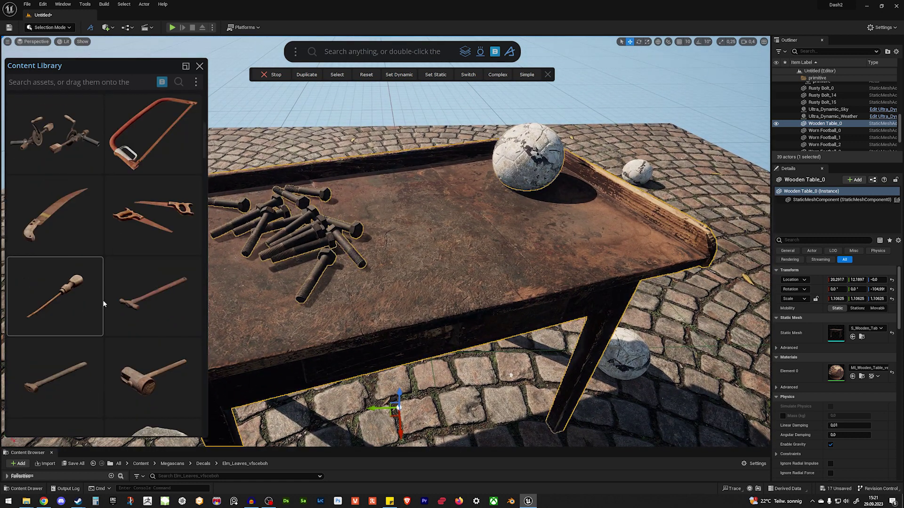
pyautogui.scroll(-12, 152, 349)
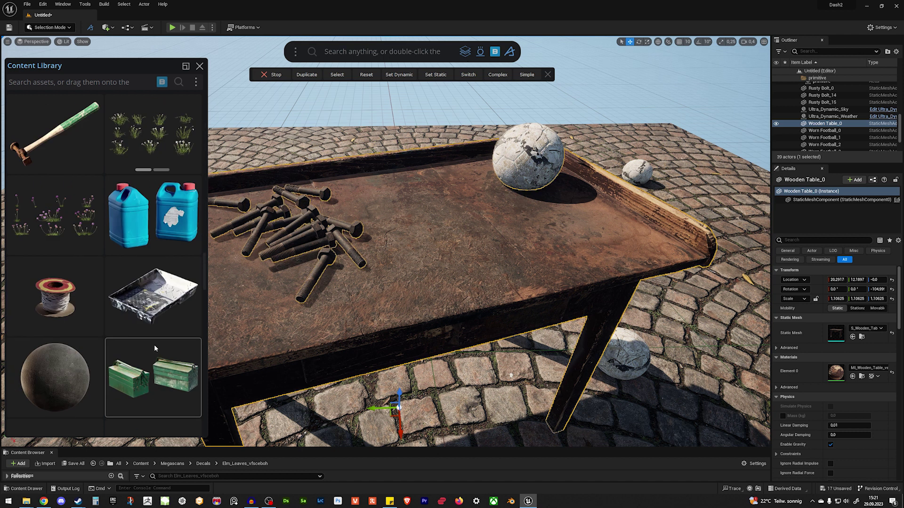
pyautogui.scroll(-3, 154, 349)
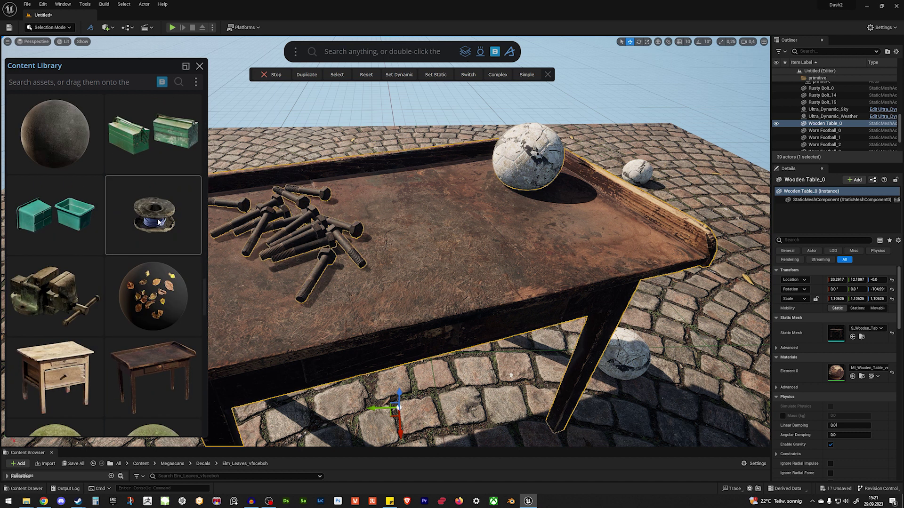
pyautogui.moveTo(158, 219); pyautogui.dragTo(446, 219)
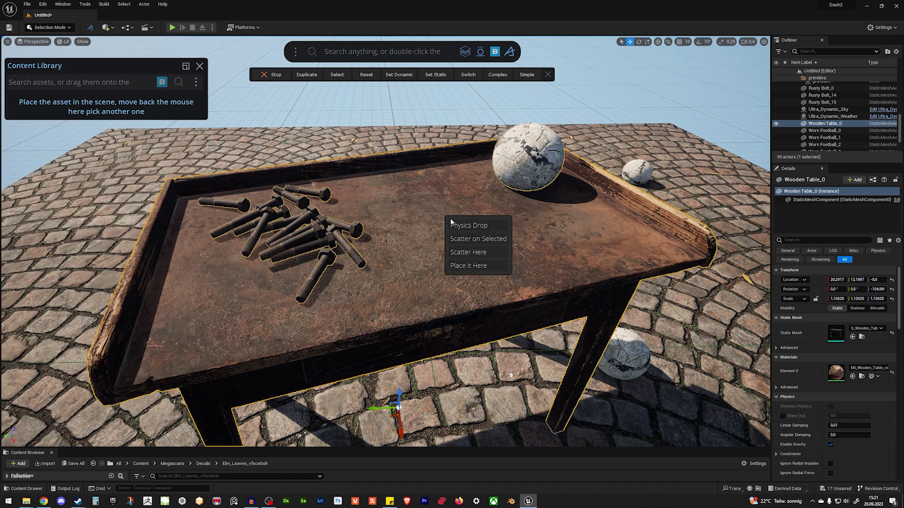
pyautogui.click(469, 265)
pyautogui.moveTo(469, 265); pyautogui.dragTo(479, 238, button='right')
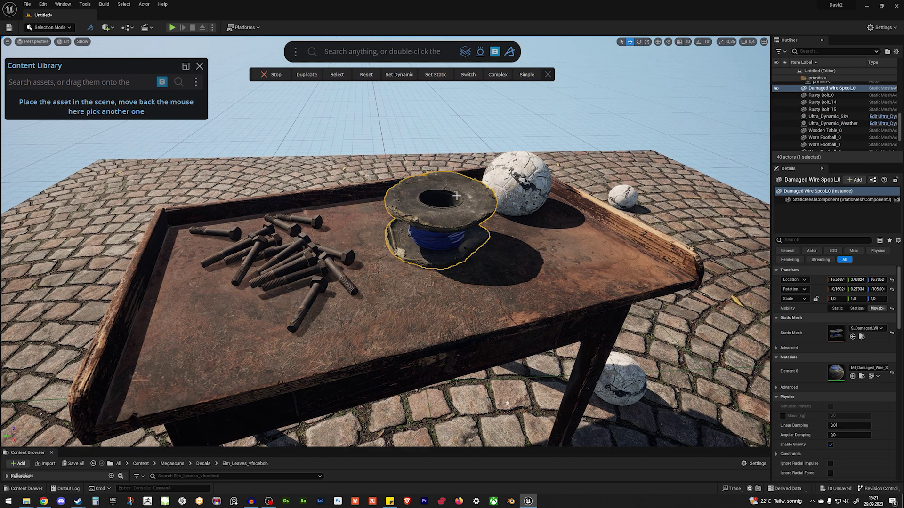
# Stop the simulation and duplicate the wire spool upward four times into a vertical stack of five
pyautogui.click(272, 74)
pyautogui.keyDown('alt'); pyautogui.moveTo(438, 219); pyautogui.dragTo(438, 84); pyautogui.keyUp('alt')
pyautogui.moveTo(463, 133); pyautogui.dragTo(464, 98, button='right')
pyautogui.keyDown('alt'); pyautogui.moveTo(443, 169); pyautogui.dragTo(439, 98); pyautogui.keyUp('alt')
pyautogui.moveTo(459, 152); pyautogui.dragTo(461, 160, button='right')
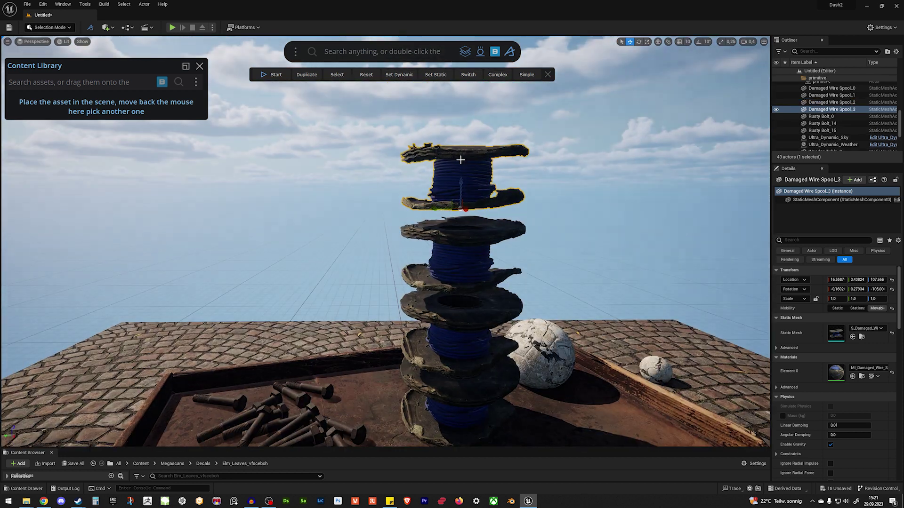
pyautogui.keyDown('alt'); pyautogui.moveTo(461, 181); pyautogui.dragTo(462, 111); pyautogui.keyUp('alt')
# Select all five stacked wire spools, simulate their drop from the table, and reset the simulation
pyautogui.keyDown('shift'); pyautogui.click(473, 191); pyautogui.keyUp('shift')
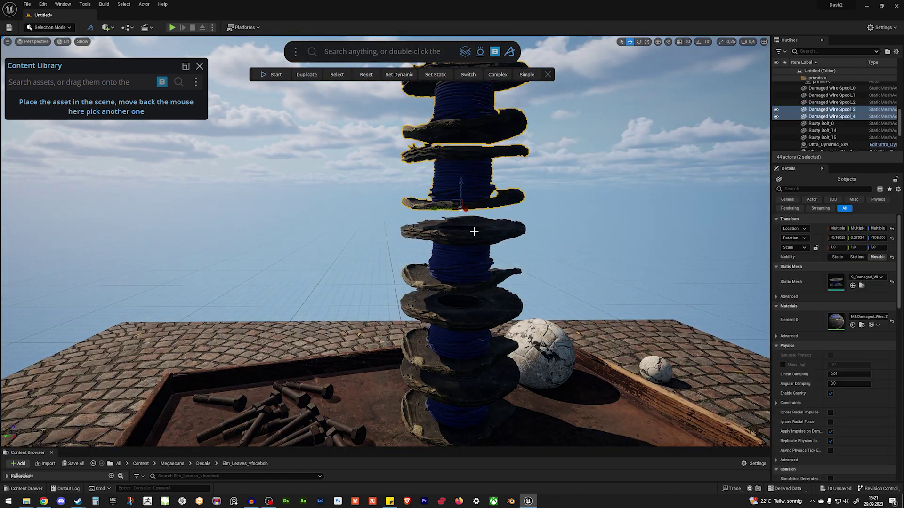
pyautogui.keyDown('shift'); pyautogui.click(468, 263); pyautogui.keyUp('shift')
pyautogui.keyDown('ctrl'); pyautogui.click(465, 351); pyautogui.keyUp('ctrl')
pyautogui.keyDown('ctrl'); pyautogui.click(459, 417); pyautogui.keyUp('ctrl')
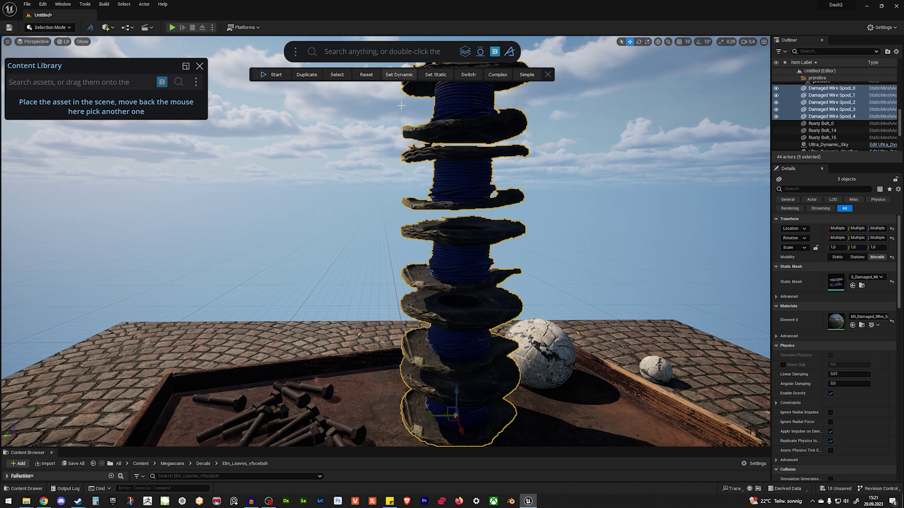
pyautogui.click(273, 74)
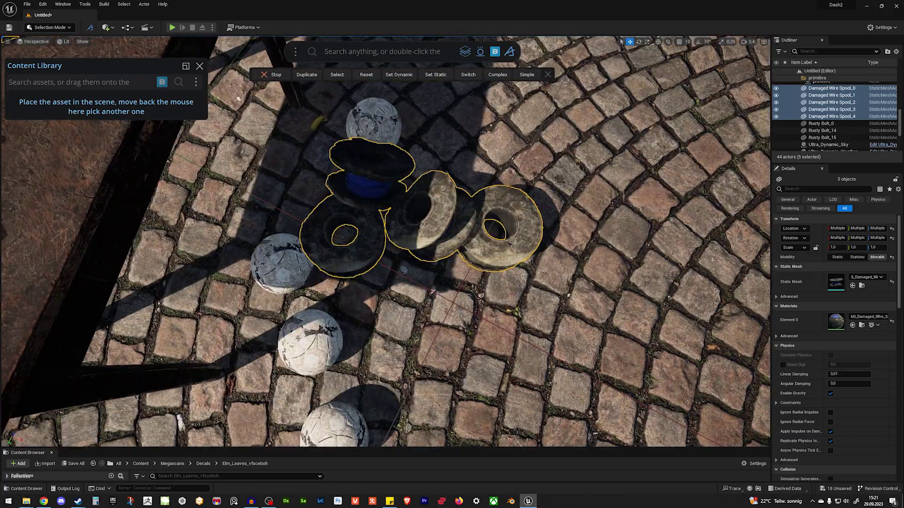
pyautogui.moveTo(306, 198); pyautogui.dragTo(306, 96, button='right')
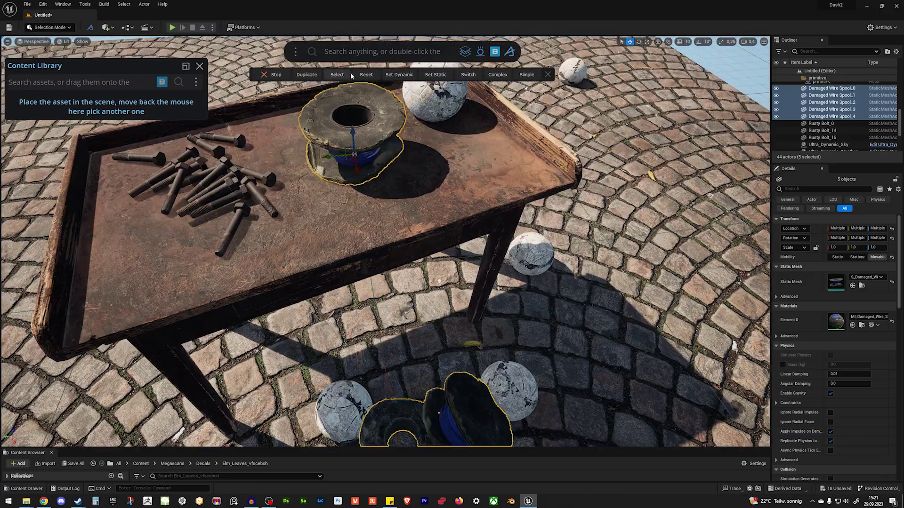
pyautogui.click(360, 75)
# Lower the upper wire spools to close the gaps in the stack and select all five
pyautogui.moveTo(480, 392); pyautogui.dragTo(480, 254, button='right')
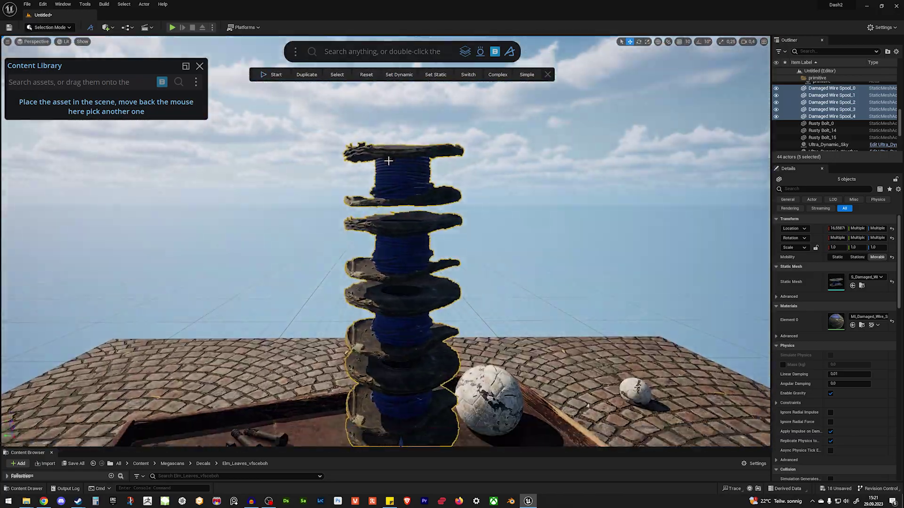
pyautogui.click(403, 183)
pyautogui.keyDown('ctrl'); pyautogui.click(407, 264); pyautogui.keyUp('ctrl')
pyautogui.moveTo(403, 250); pyautogui.dragTo(402, 267)
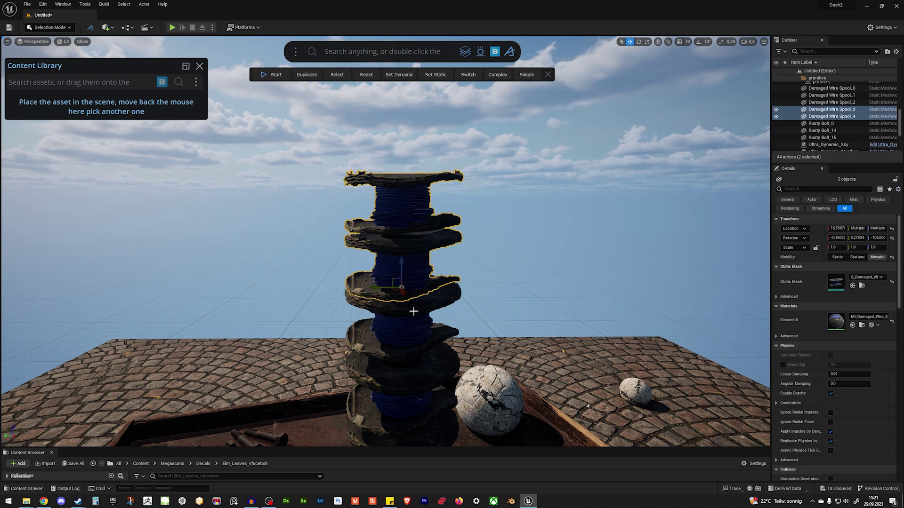
pyautogui.keyDown('ctrl'); pyautogui.click(410, 307); pyautogui.keyUp('ctrl')
pyautogui.moveTo(402, 315)
pyautogui.keyDown('shift'); pyautogui.mouseDown()
pyautogui.moveTo(401, 349)
pyautogui.moveTo(403, 319)
pyautogui.mouseUp(); pyautogui.keyUp('shift')
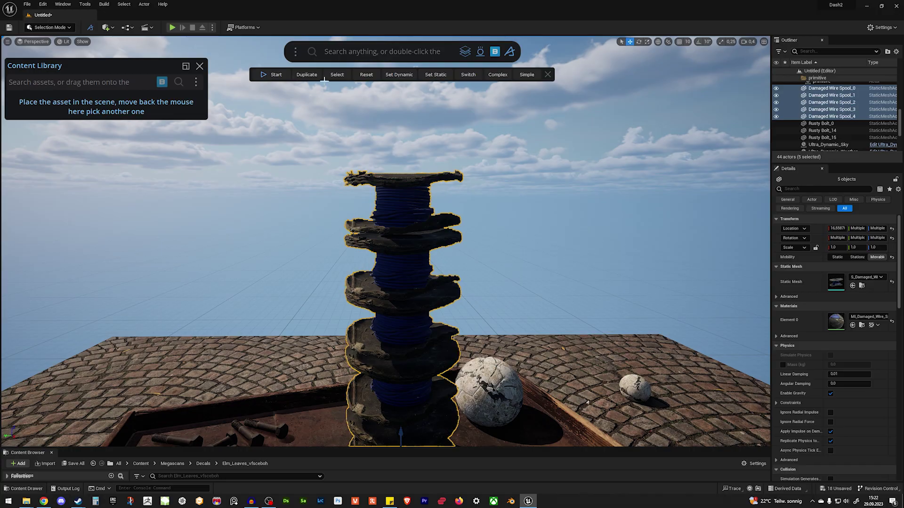
# Run the physics simulation on the tightened stack of five wire spools and watch them fall
pyautogui.click(270, 78)
pyautogui.keyDown('alt'); pyautogui.moveTo(385, 241); pyautogui.dragTo(539, 299); pyautogui.keyUp('alt')
pyautogui.moveTo(539, 299); pyautogui.dragTo(423, 202, button='right')
pyautogui.moveTo(292, 172); pyautogui.dragTo(311, 172, button='right')
# Duplicate the wire spool standing on the table and position the tilted copy in the air above it
pyautogui.click(338, 226)
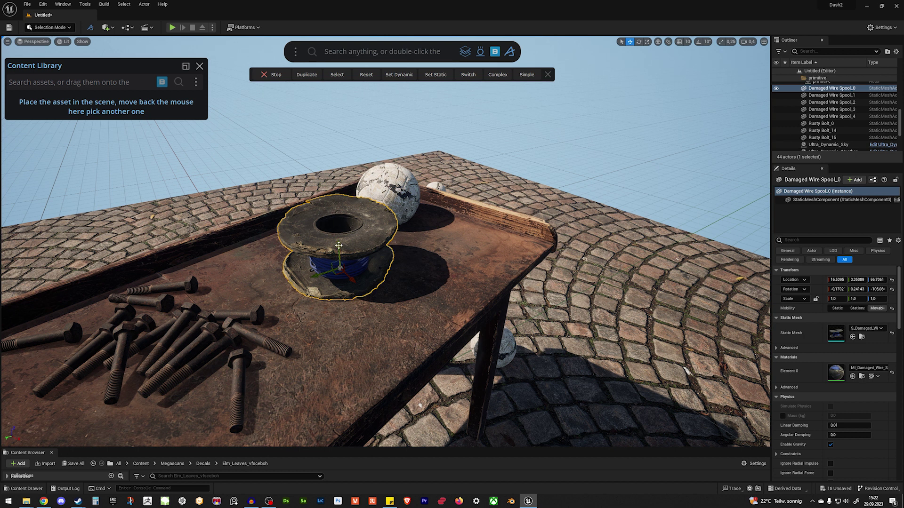
pyautogui.keyDown('alt'); pyautogui.moveTo(342, 243); pyautogui.dragTo(349, 163); pyautogui.keyUp('alt')
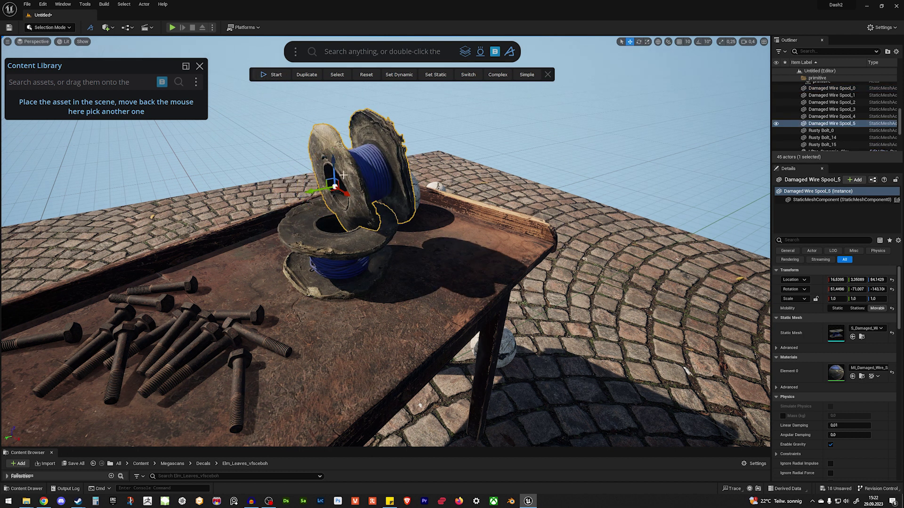
pyautogui.moveTo(385, 241); pyautogui.dragTo(381, 217)
pyautogui.moveTo(328, 198); pyautogui.dragTo(277, 155)
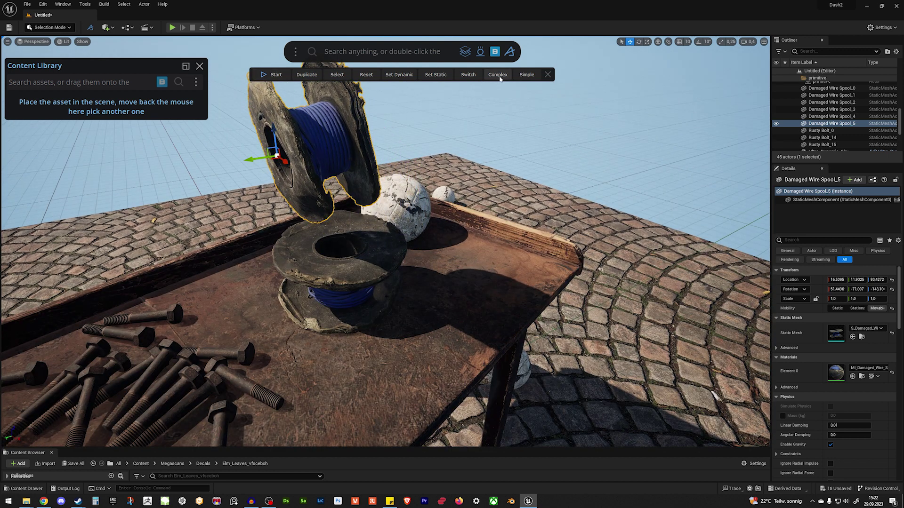
# Simulate the tilted spool copy's fall, view the spools on the ground and the table, and end the simulation
pyautogui.click(272, 74)
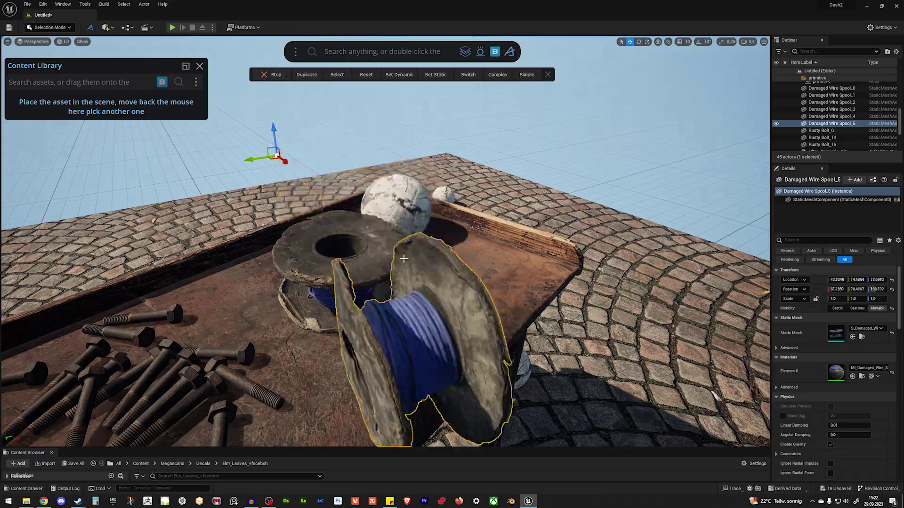
pyautogui.moveTo(404, 259); pyautogui.dragTo(386, 362, button='right')
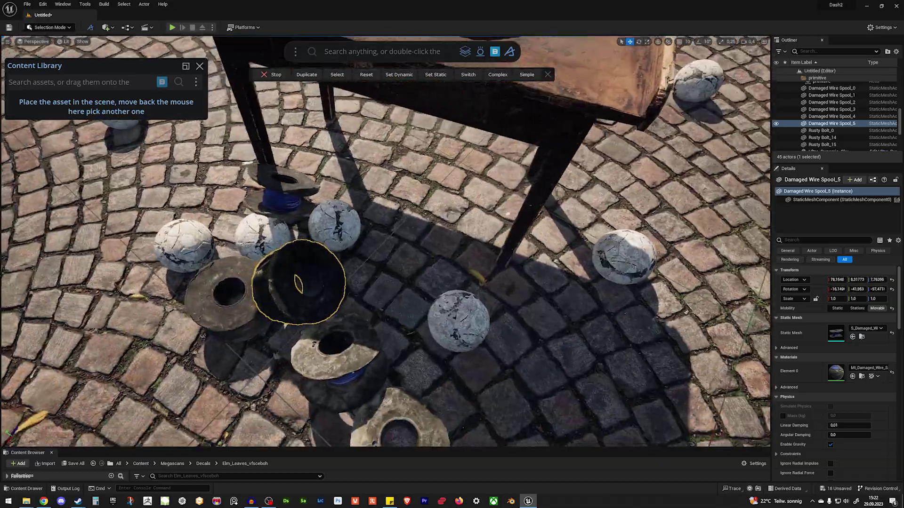
pyautogui.moveTo(386, 283); pyautogui.dragTo(466, 221, button='right')
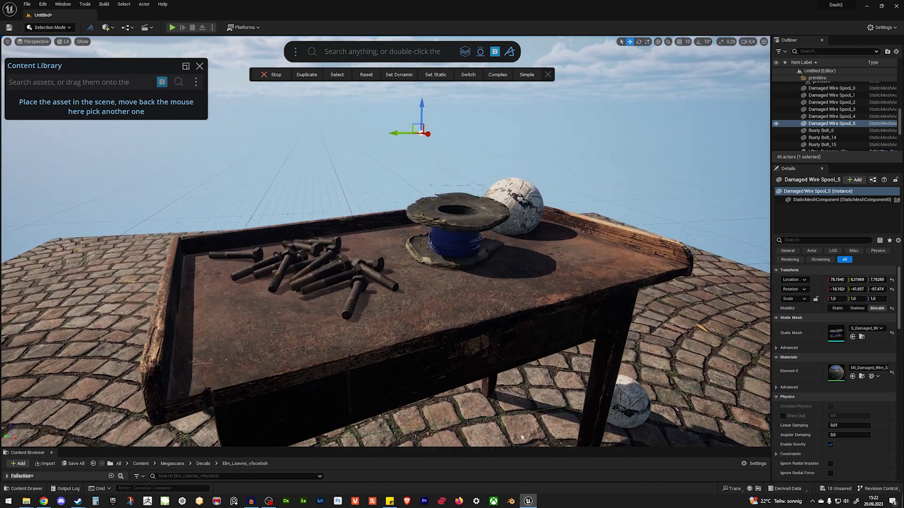
pyautogui.moveTo(386, 218); pyautogui.dragTo(385, 249, button='right')
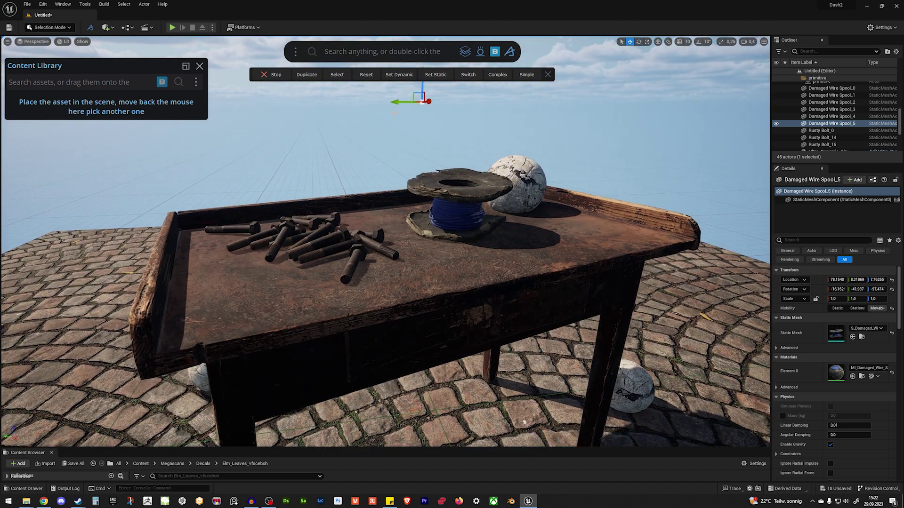
pyautogui.click(337, 99)
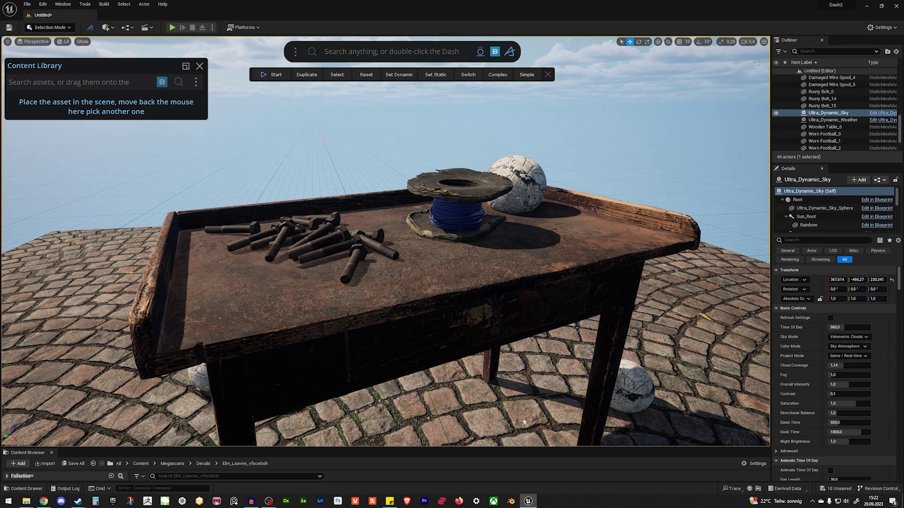
# Create a New Camera through a Dash search for "camera" and frame the tabletop with bolts, spool and football
pyautogui.click(350, 52)
pyautogui.write('camera')
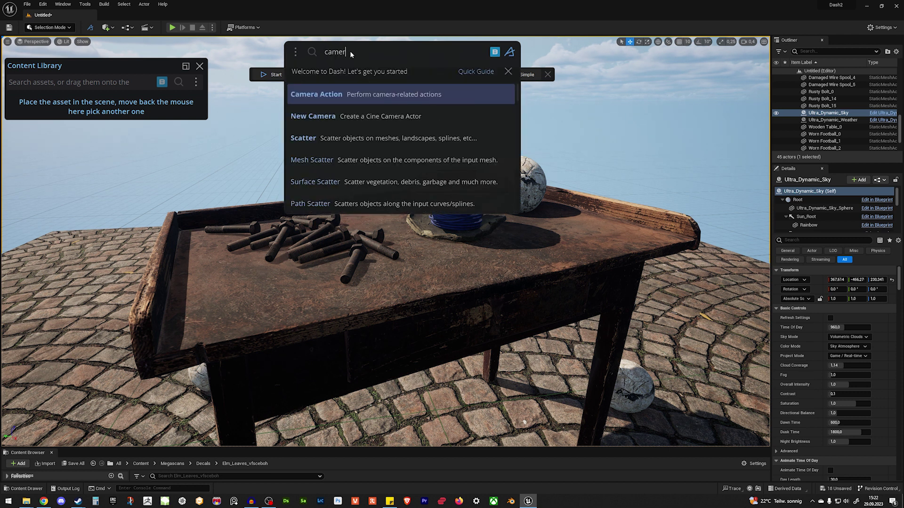
pyautogui.click(386, 116)
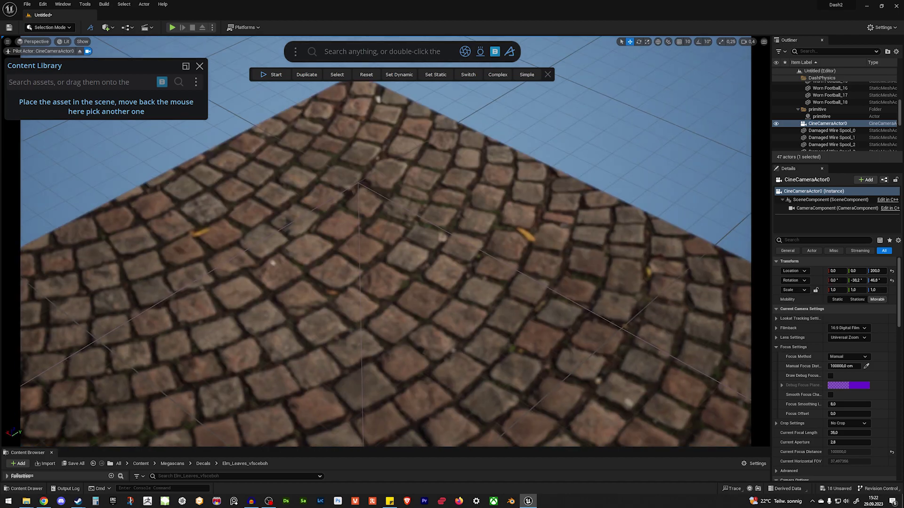
pyautogui.press('d')
pyautogui.moveTo(385, 241); pyautogui.dragTo(160, 218, button='right')
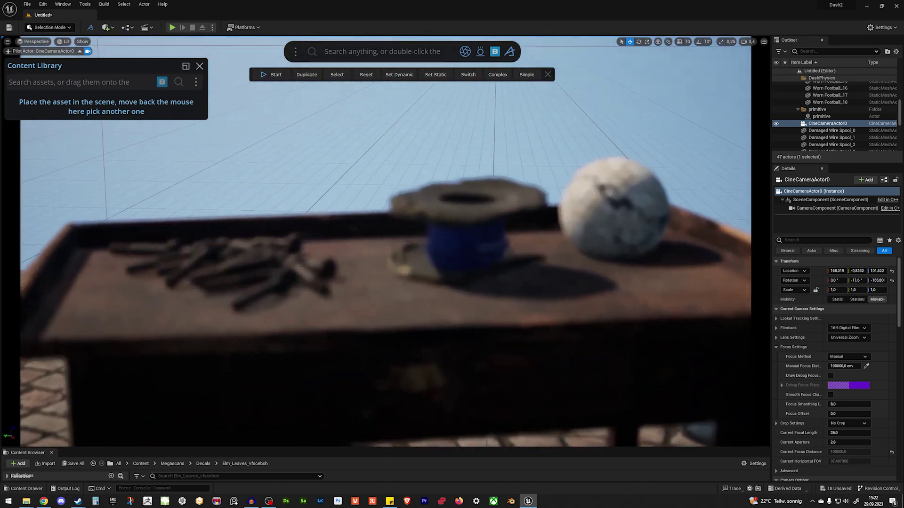
pyautogui.press('a')
pyautogui.moveTo(381, 240); pyautogui.dragTo(409, 240, button='right')
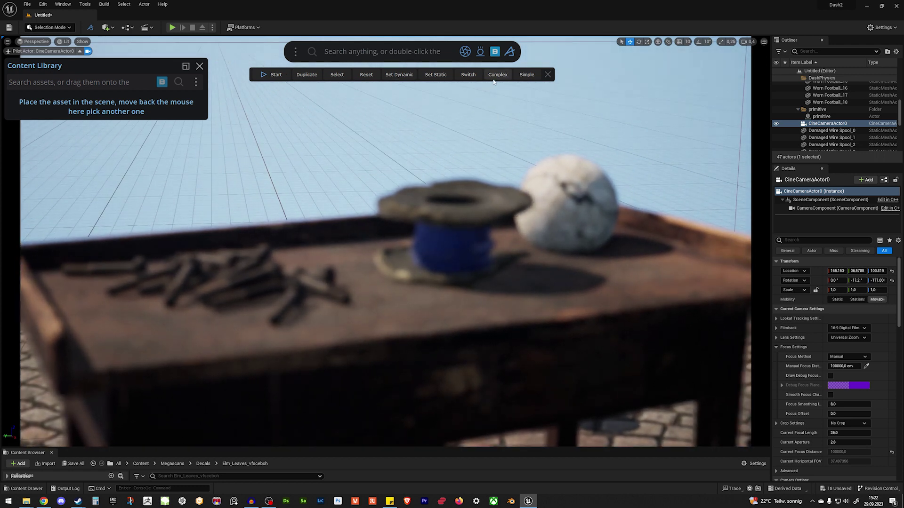
# Swap the physics and Content Library tools for the camera controls and set the focus distance to about 194 cm
pyautogui.click(546, 74)
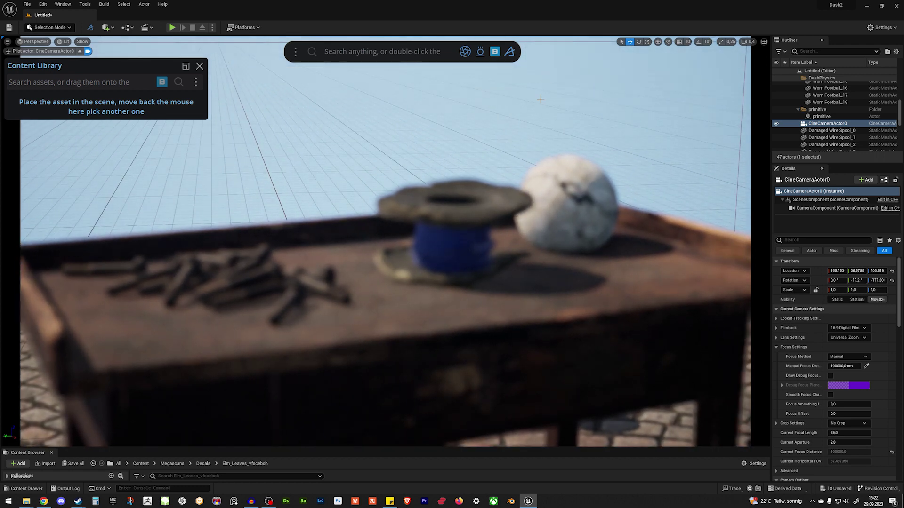
pyautogui.click(466, 53)
pyautogui.click(200, 68)
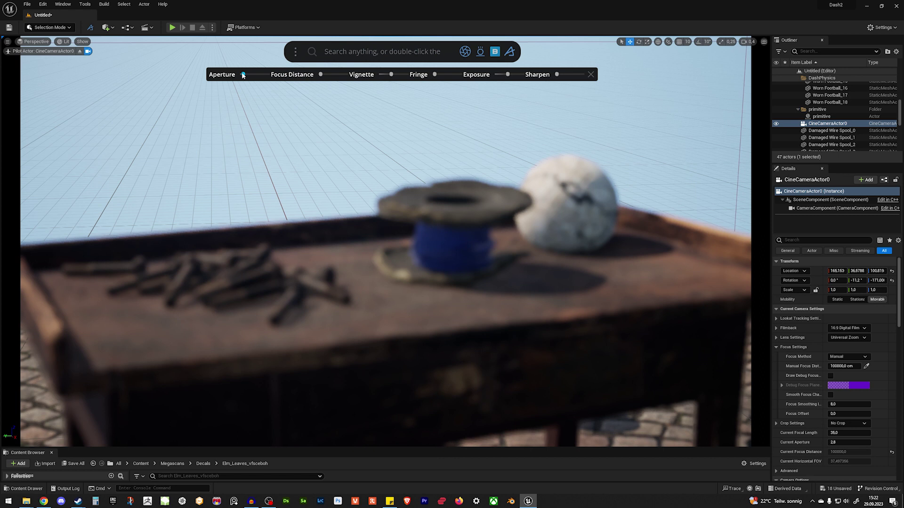
pyautogui.moveTo(322, 75); pyautogui.dragTo(327, 77)
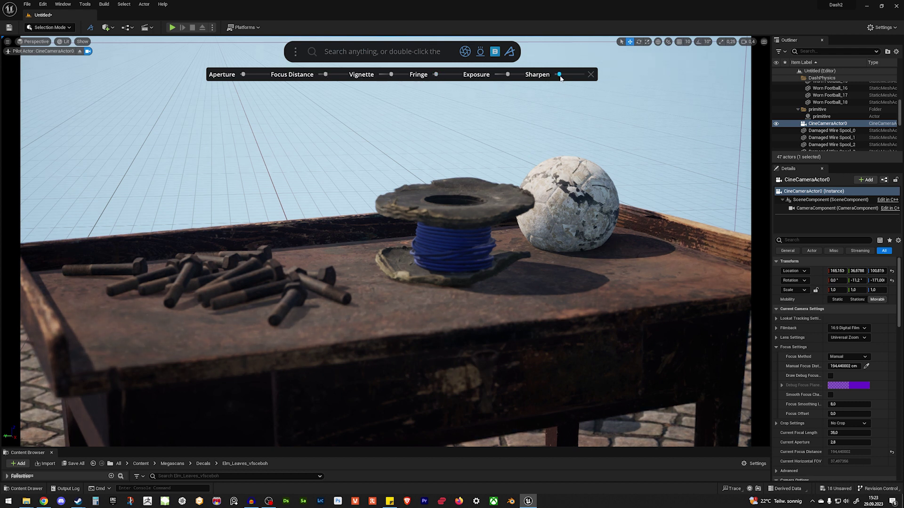
# Set the camera's filmback to 16:9 DSLR and lens to 85mm Prime f/1.8, focusing on the spool's blue wire
pyautogui.click(847, 328)
pyautogui.click(847, 355)
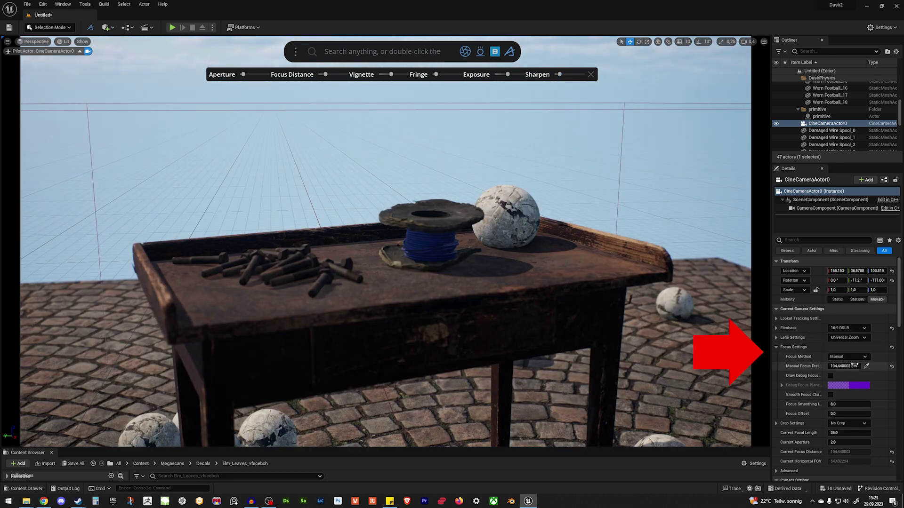
pyautogui.click(848, 337)
pyautogui.click(858, 372)
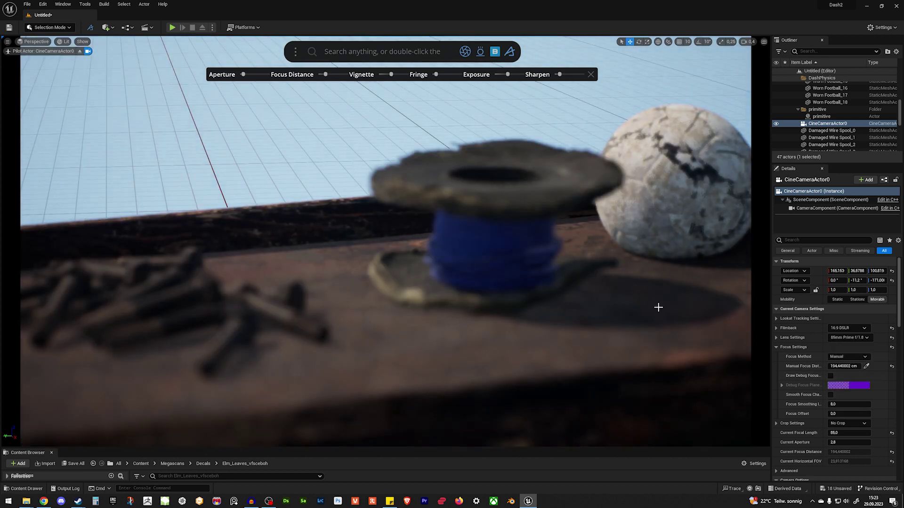
pyautogui.click(866, 366)
pyautogui.click(515, 269)
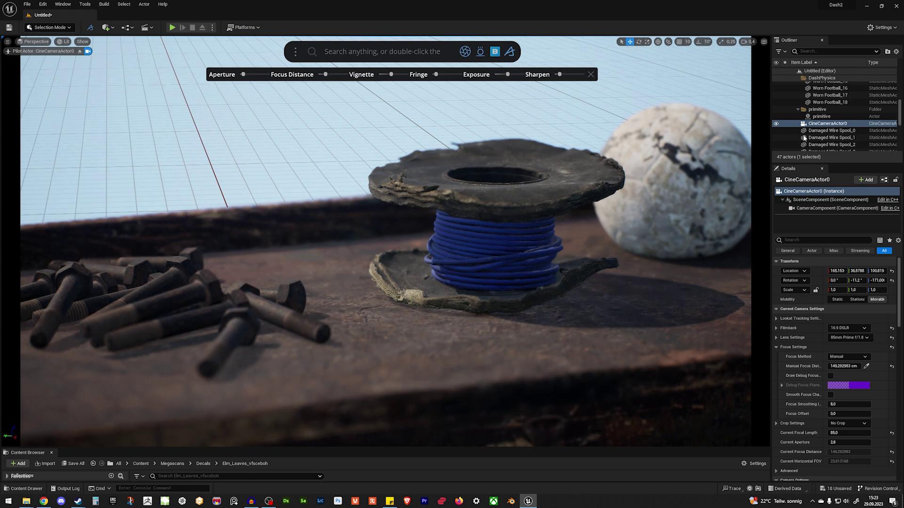
# Set the Ultra_Dynamic_Sky Time Of Day to about 1690, and increase the camera's sharpening while reducing its vignette
pyautogui.scroll(8, 804, 137)
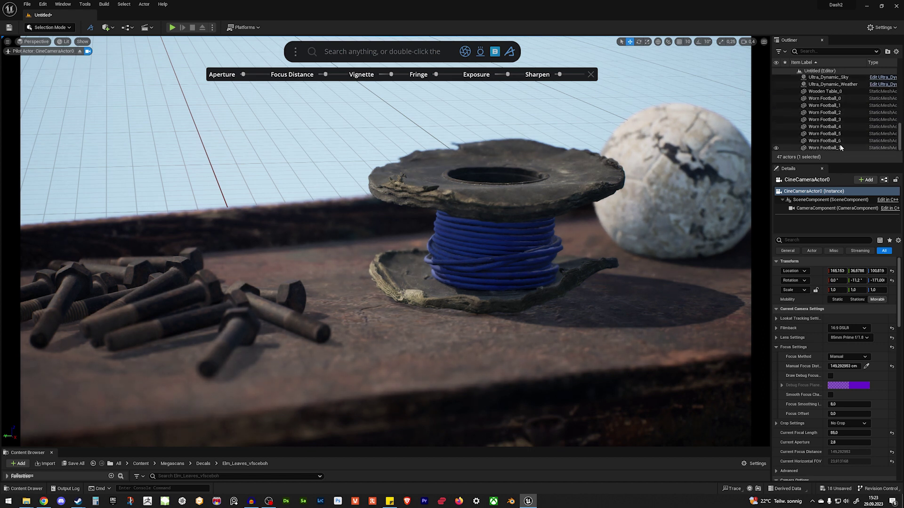
pyautogui.scroll(3, 841, 141)
pyautogui.click(828, 133)
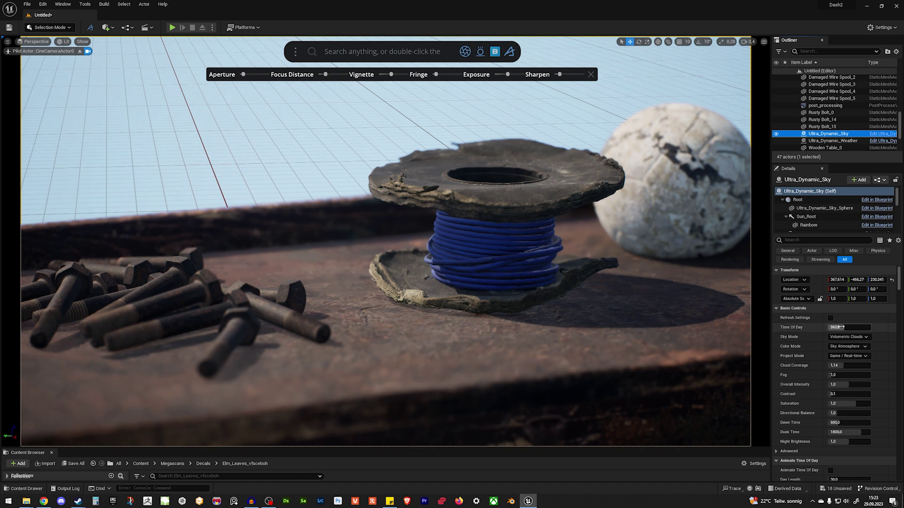
pyautogui.moveTo(845, 326)
pyautogui.mouseDown()
pyautogui.moveTo(866, 326)
pyautogui.moveTo(858, 327)
pyautogui.mouseUp()
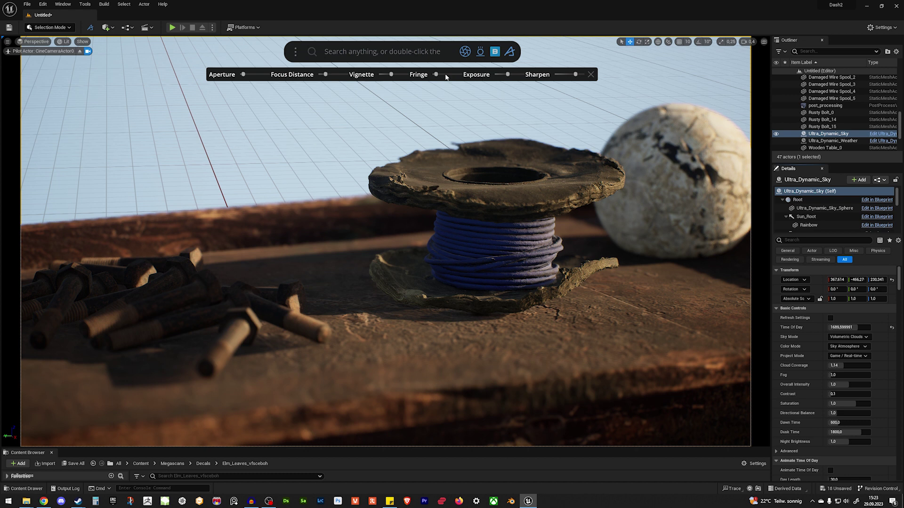
pyautogui.moveTo(392, 76); pyautogui.dragTo(381, 76)
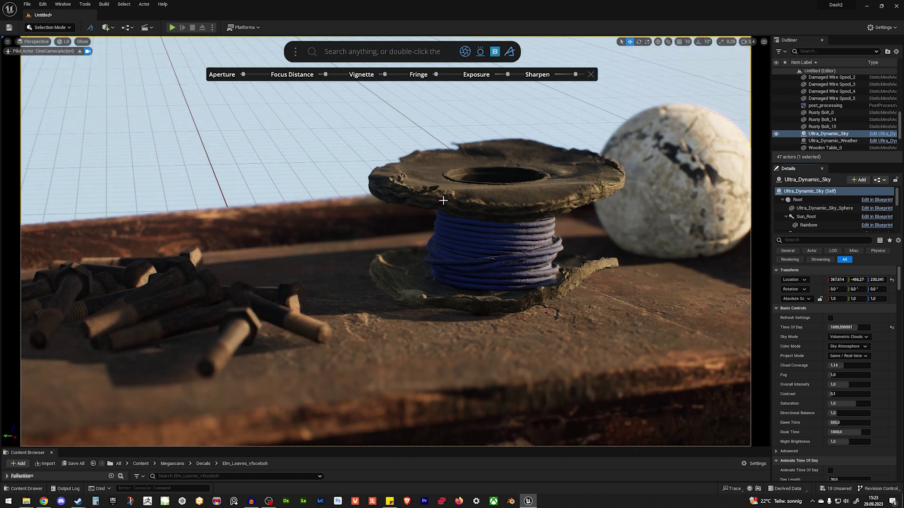
# Capture a high resolution screenshot of the camera view with a size multiplier of 1.0
pyautogui.click(7, 42)
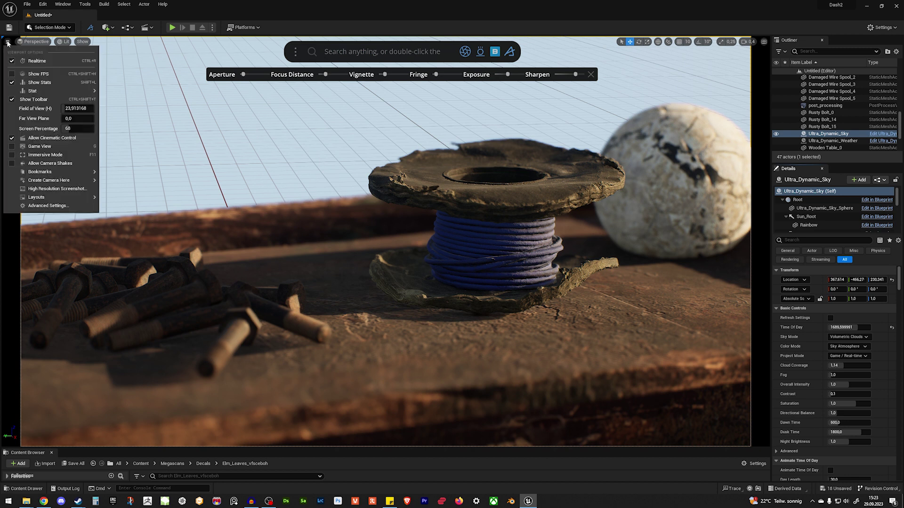
pyautogui.click(56, 189)
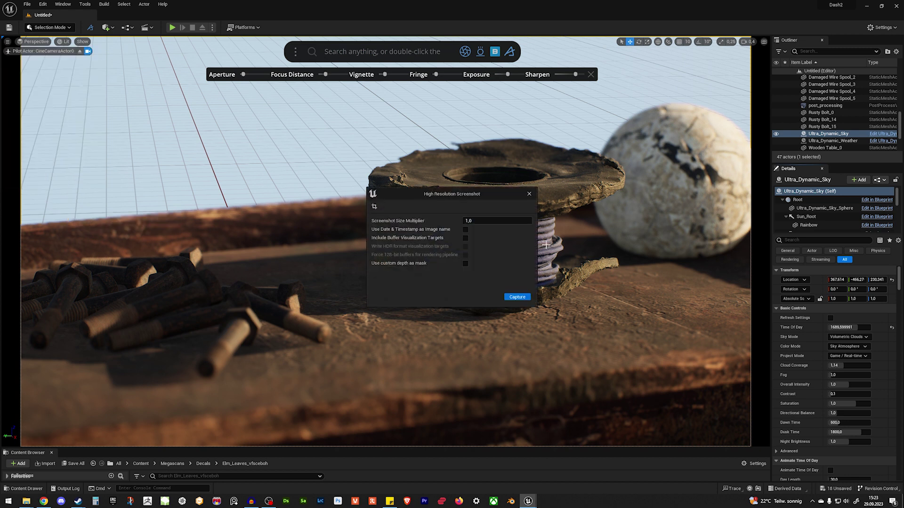
pyautogui.click(518, 297)
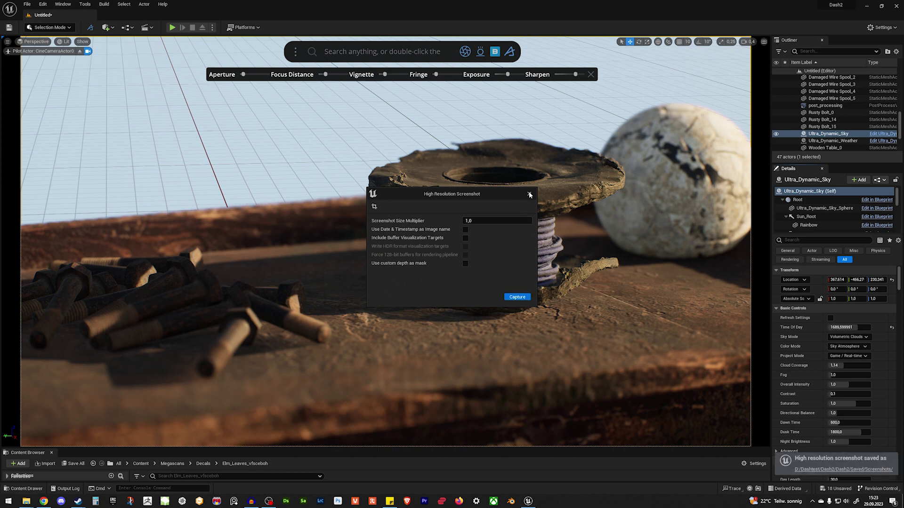
pyautogui.click(530, 194)
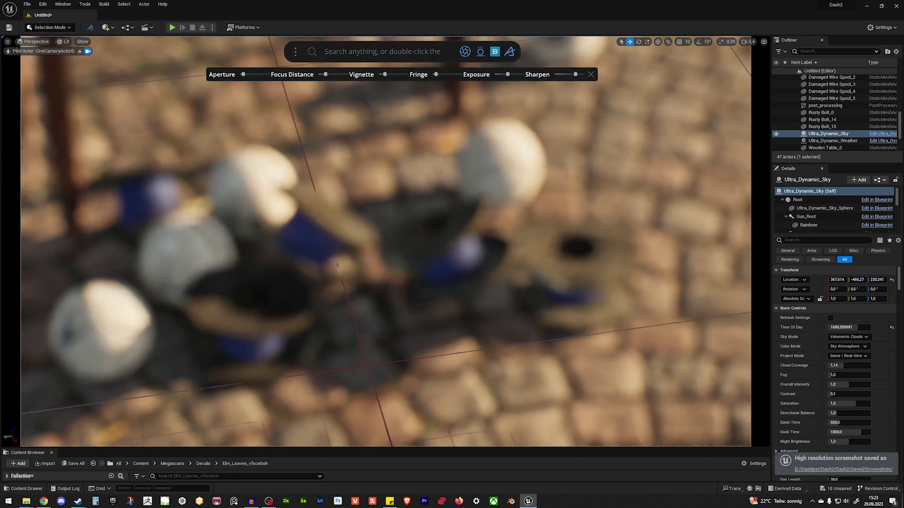
# Reframe the piloted camera low in front of the wire spools and set the Ultra_Dynamic_Sky Time Of Day to about 787
pyautogui.moveTo(593, 302); pyautogui.dragTo(612, 268, button='right')
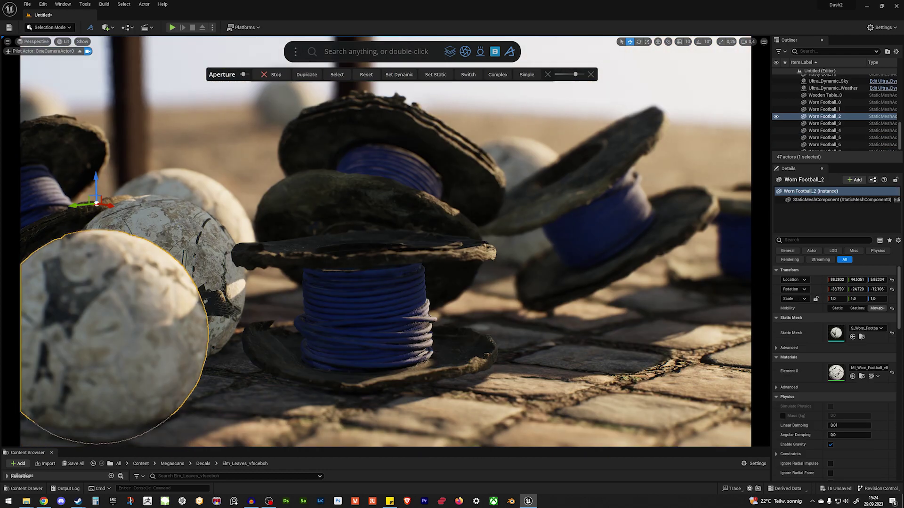
pyautogui.click(827, 81)
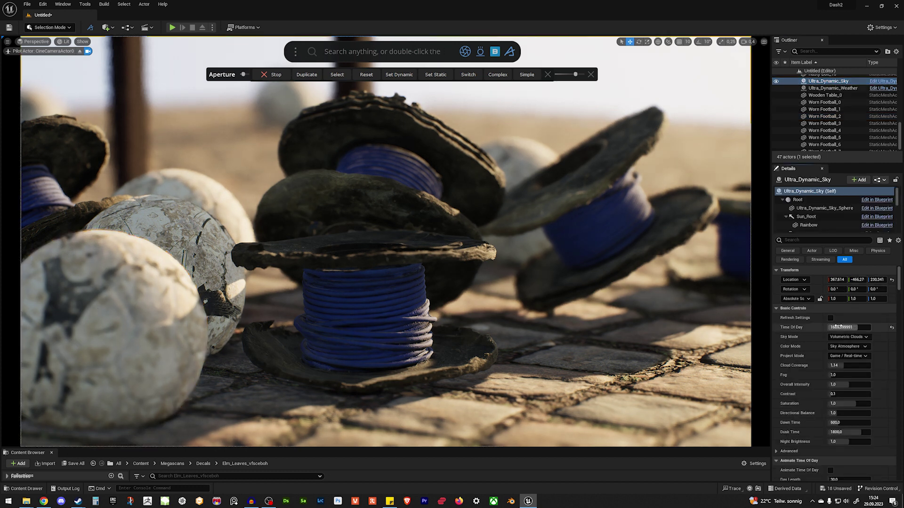
pyautogui.moveTo(828, 327)
pyautogui.mouseDown()
pyautogui.moveTo(809, 327)
pyautogui.moveTo(849, 327)
pyautogui.moveTo(841, 327)
pyautogui.mouseUp()
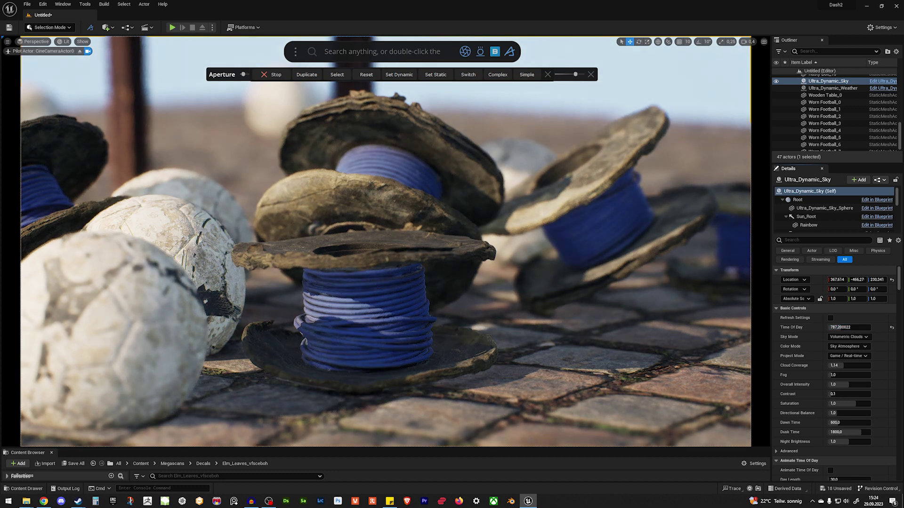
# Reframe the shot on the football and front spool, and focus CineCameraActor0 on that spool's blue wire
pyautogui.moveTo(507, 275); pyautogui.dragTo(472, 298, button='right')
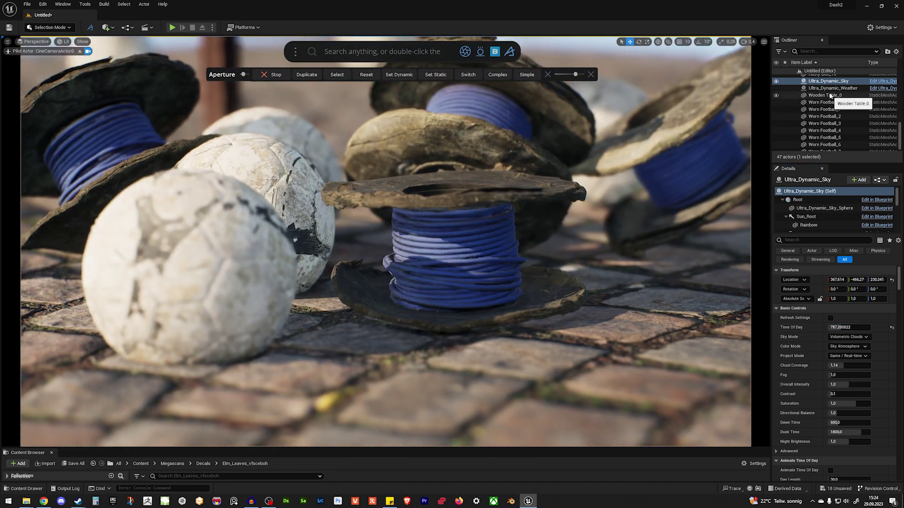
pyautogui.scroll(5, 840, 111)
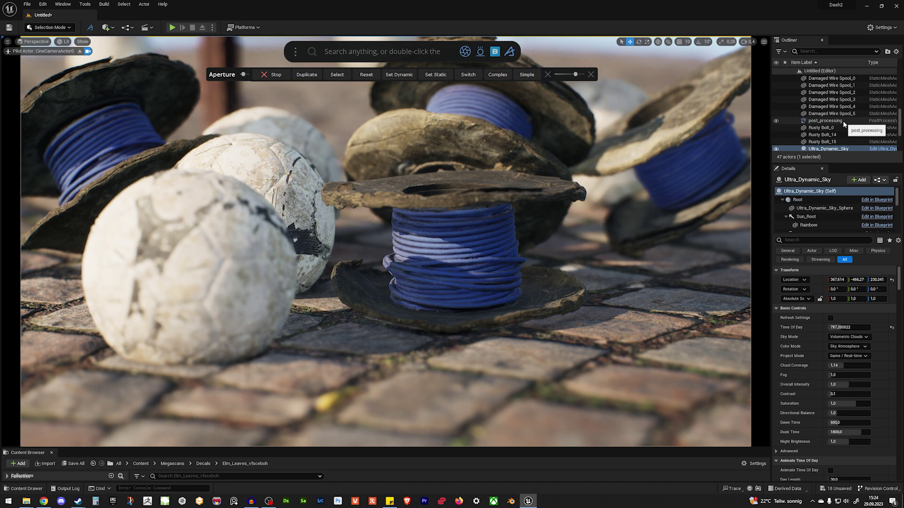
pyautogui.scroll(-5, 843, 121)
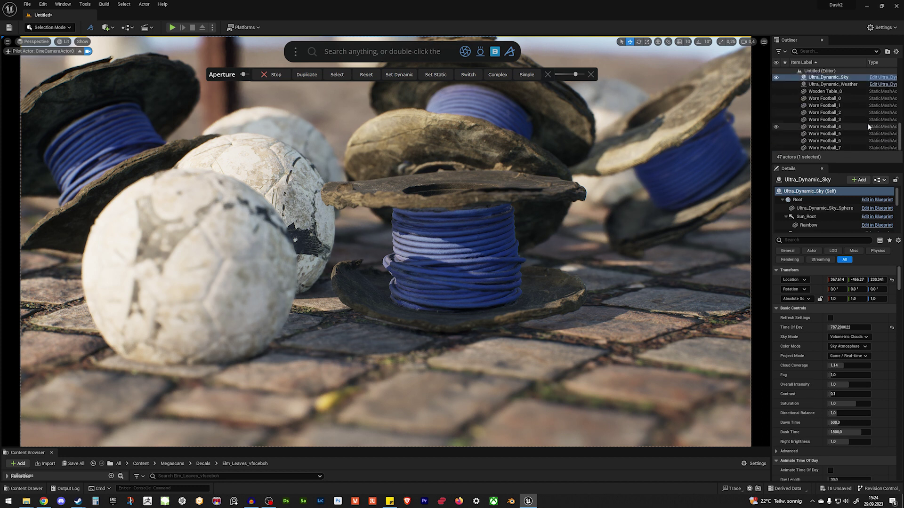
pyautogui.moveTo(899, 128); pyautogui.dragTo(899, 81)
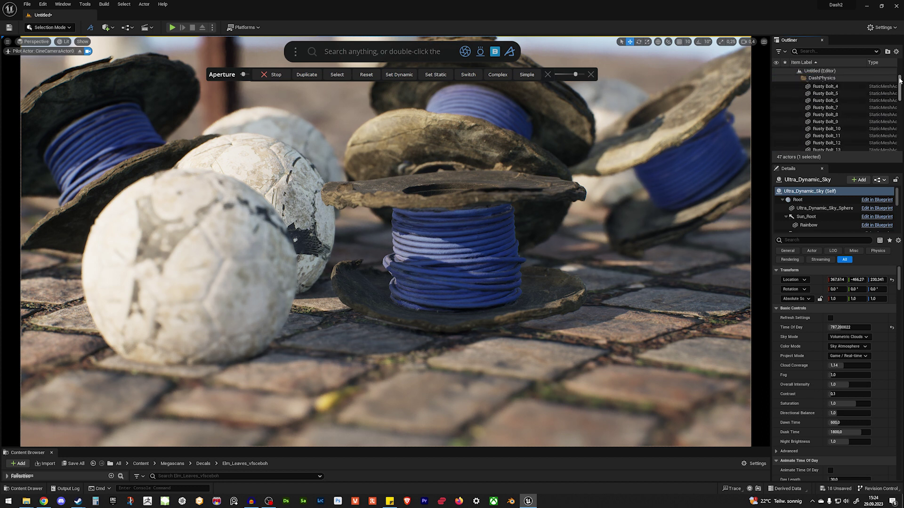
pyautogui.click(814, 51)
pyautogui.write('ca')
pyautogui.click(828, 77)
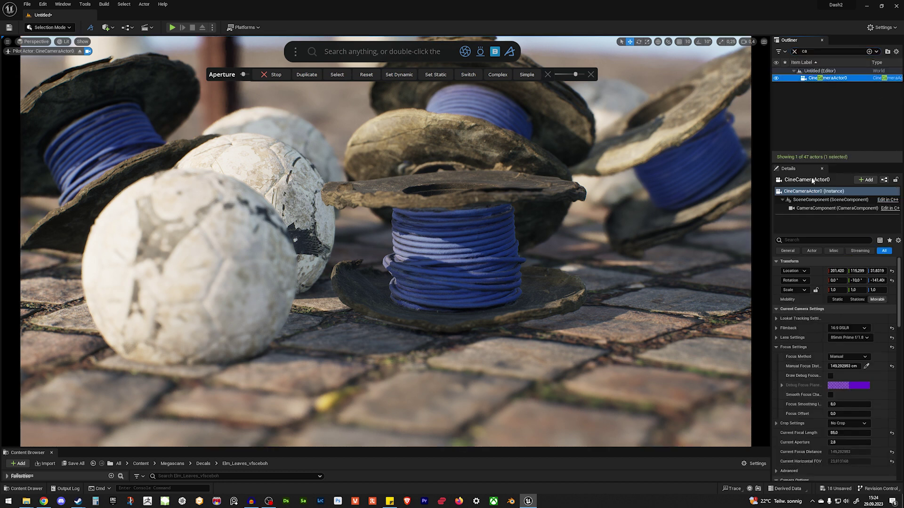
pyautogui.click(867, 366)
pyautogui.click(466, 209)
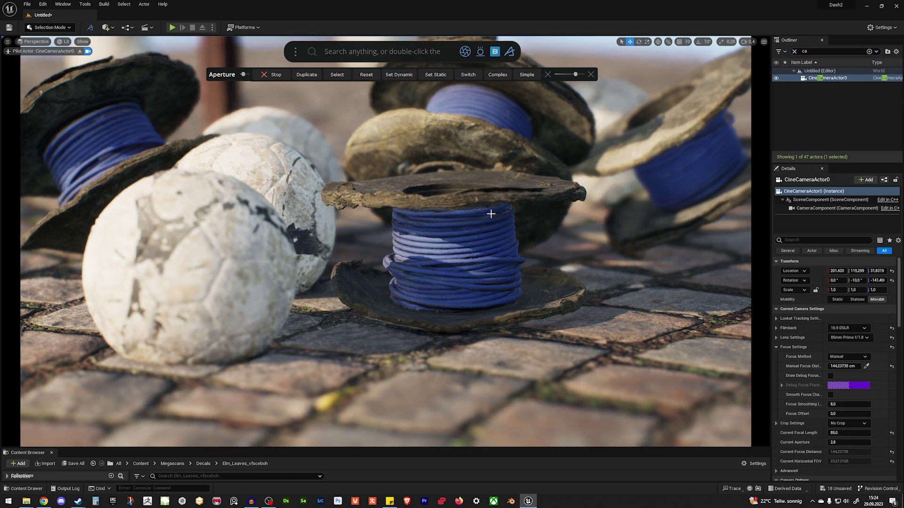
# Capture another high resolution screenshot of the reframed daylight shot with a size multiplier of 1.0
pyautogui.click(7, 42)
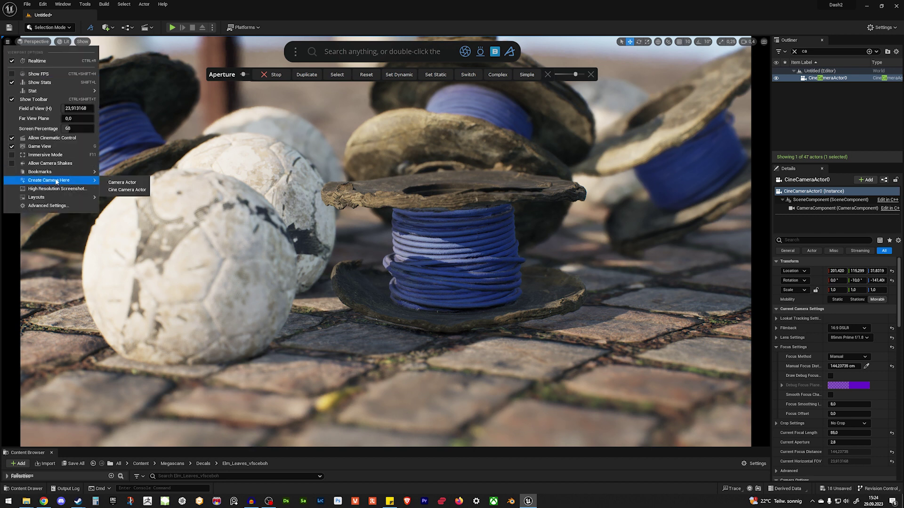
pyautogui.click(56, 189)
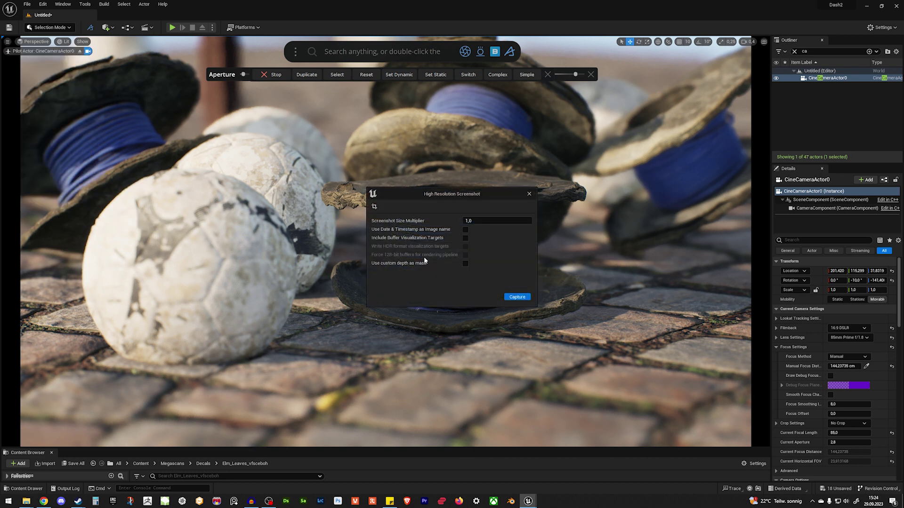
pyautogui.click(518, 297)
pyautogui.click(530, 194)
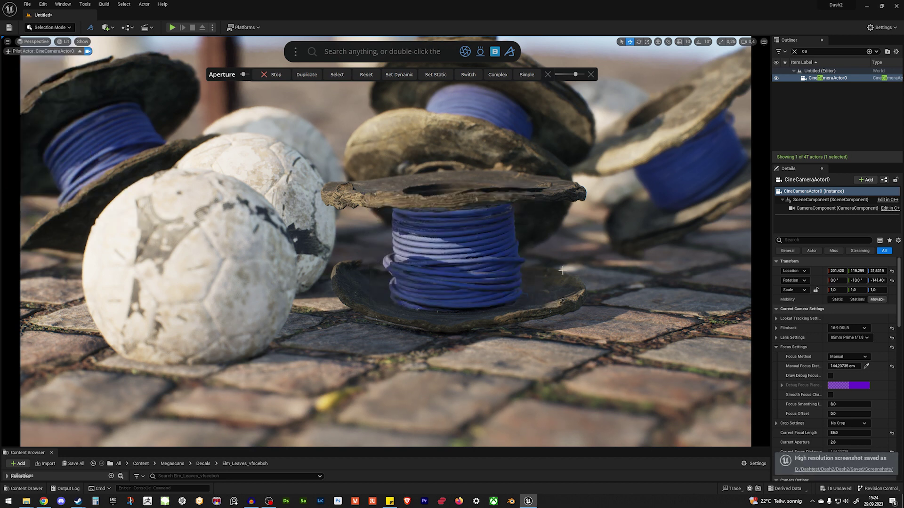
# Turn the camera toward the table leg and footballs, and stop piloting CineCameraActor0
pyautogui.moveTo(559, 266); pyautogui.dragTo(537, 262, button='right')
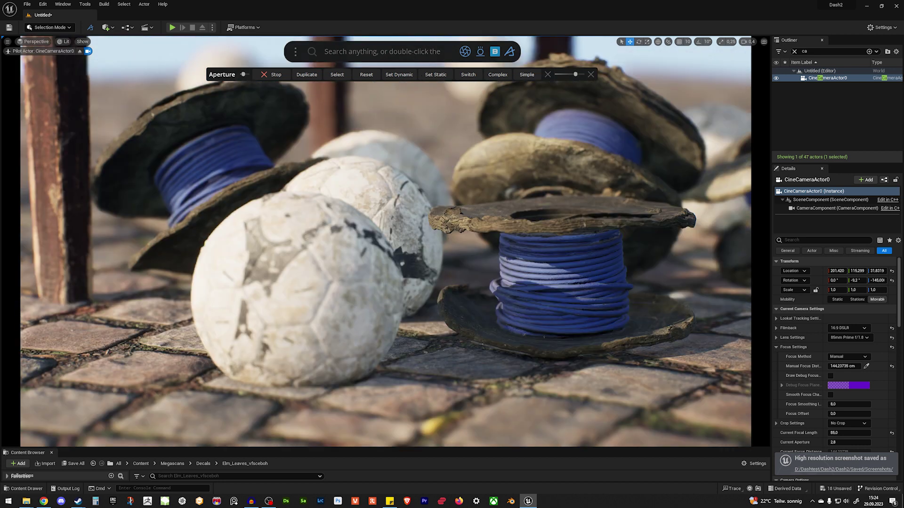
pyautogui.rightClick(815, 78)
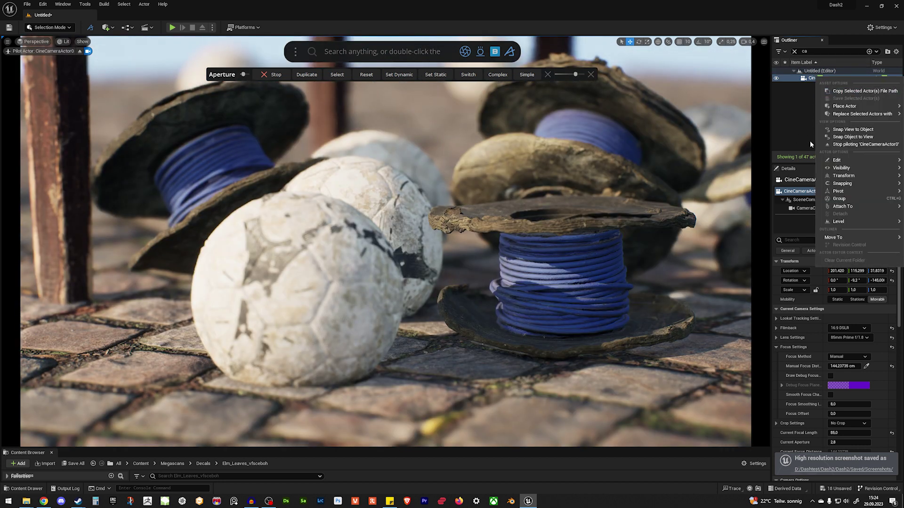
pyautogui.click(861, 144)
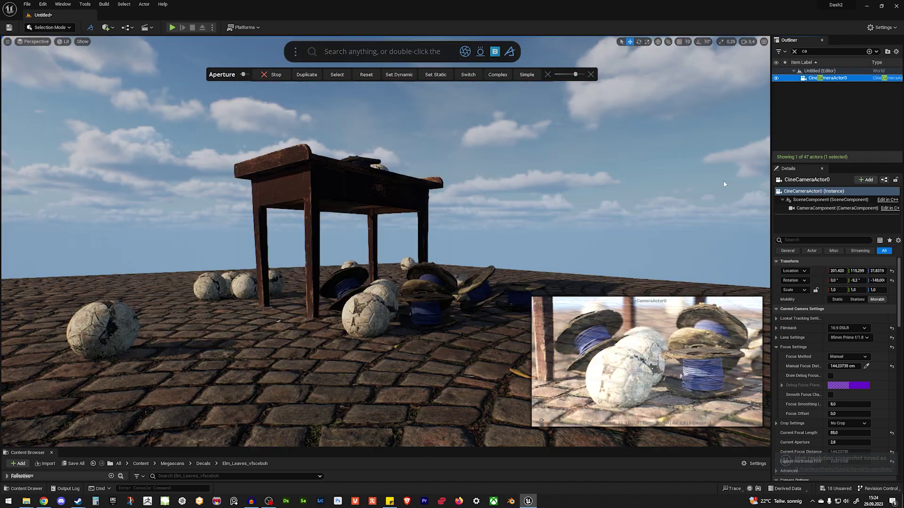
# Frame the whole table with its scattered footballs and spools from above, and show the viewport in immersive mode
pyautogui.moveTo(385, 241); pyautogui.dragTo(511, 279, button='right')
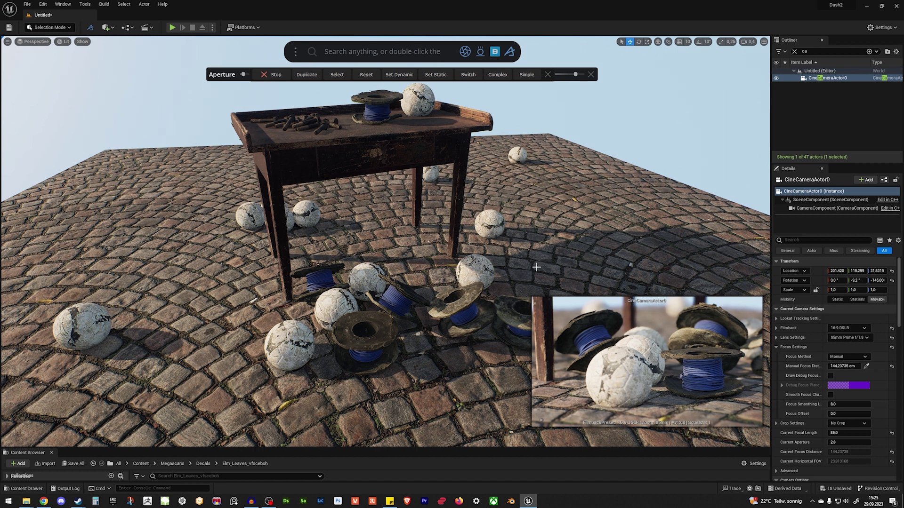
pyautogui.moveTo(536, 267); pyautogui.dragTo(579, 268, button='right')
pyautogui.press('a')
pyautogui.press('d')
pyautogui.press('a')
pyautogui.moveTo(574, 241); pyautogui.dragTo(530, 253)
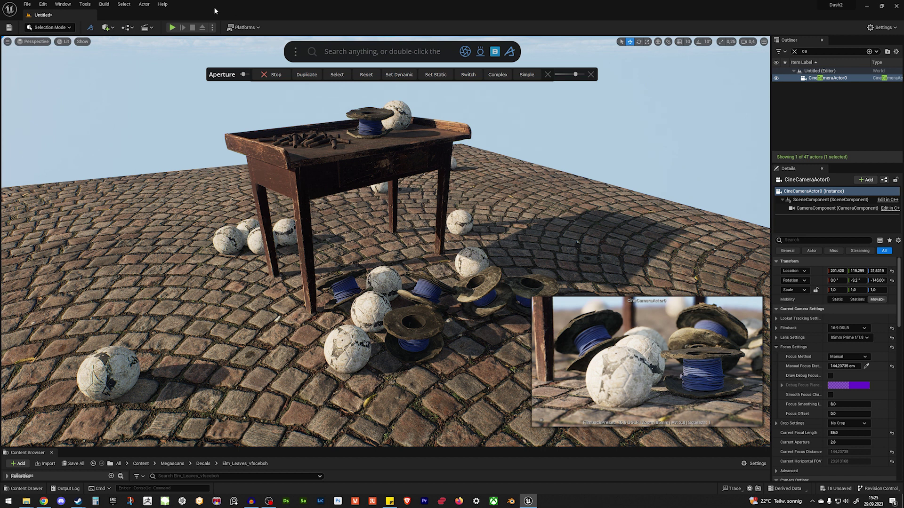
pyautogui.press('F11')
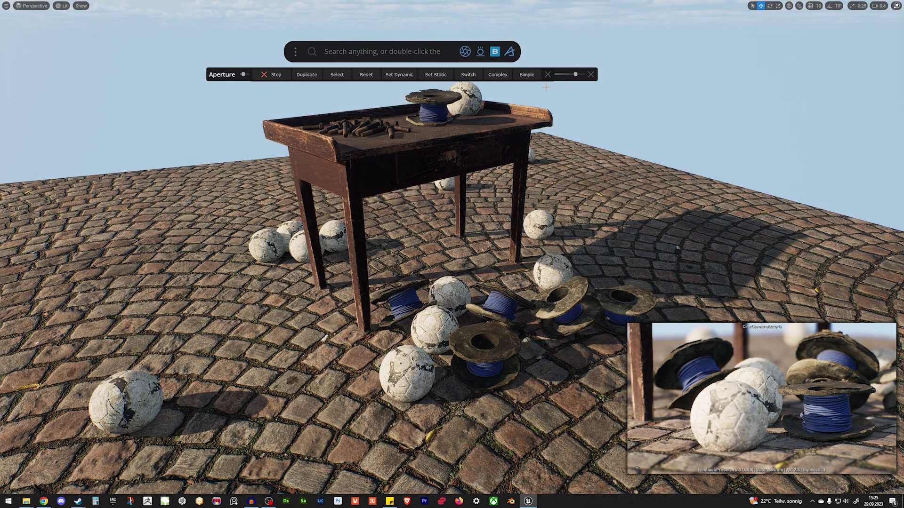
# Close the Dash physics controls and move the Dash search bar up, clear of the table
pyautogui.moveTo(372, 61); pyautogui.dragTo(385, 46)
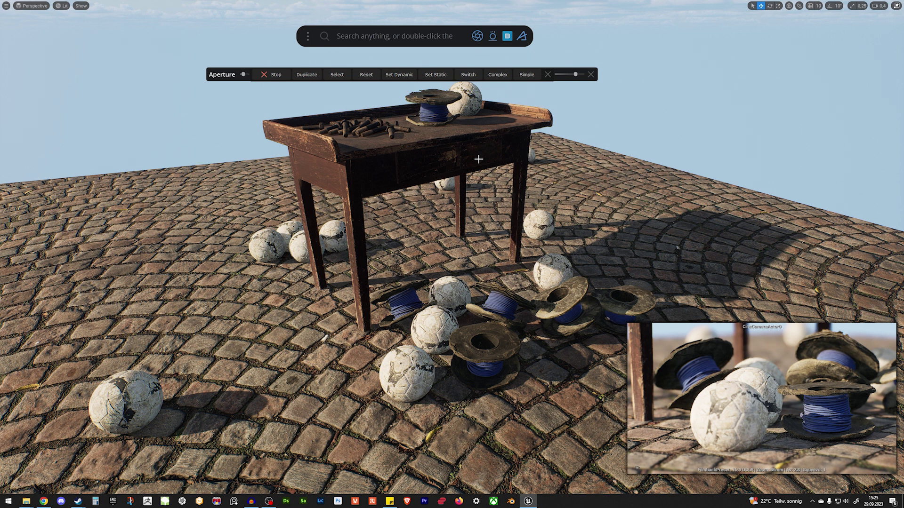
pyautogui.click(547, 74)
pyautogui.moveTo(436, 44); pyautogui.dragTo(437, 35)
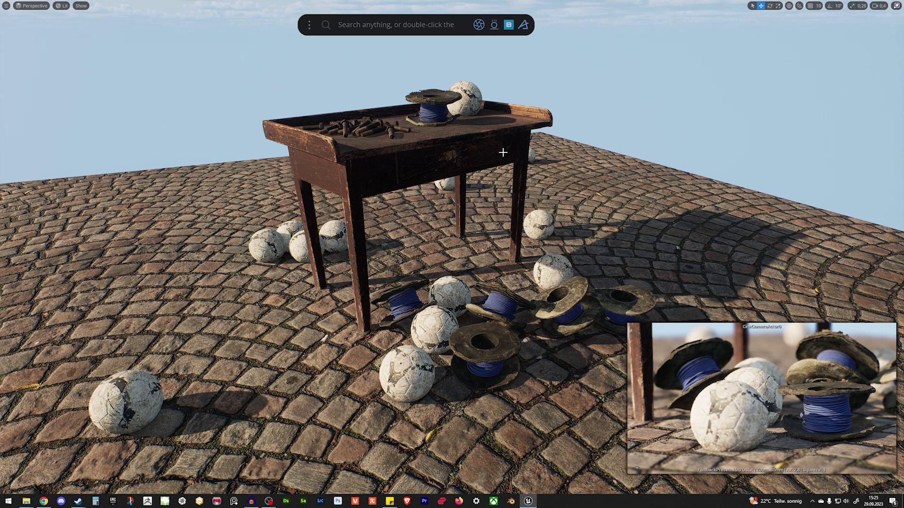